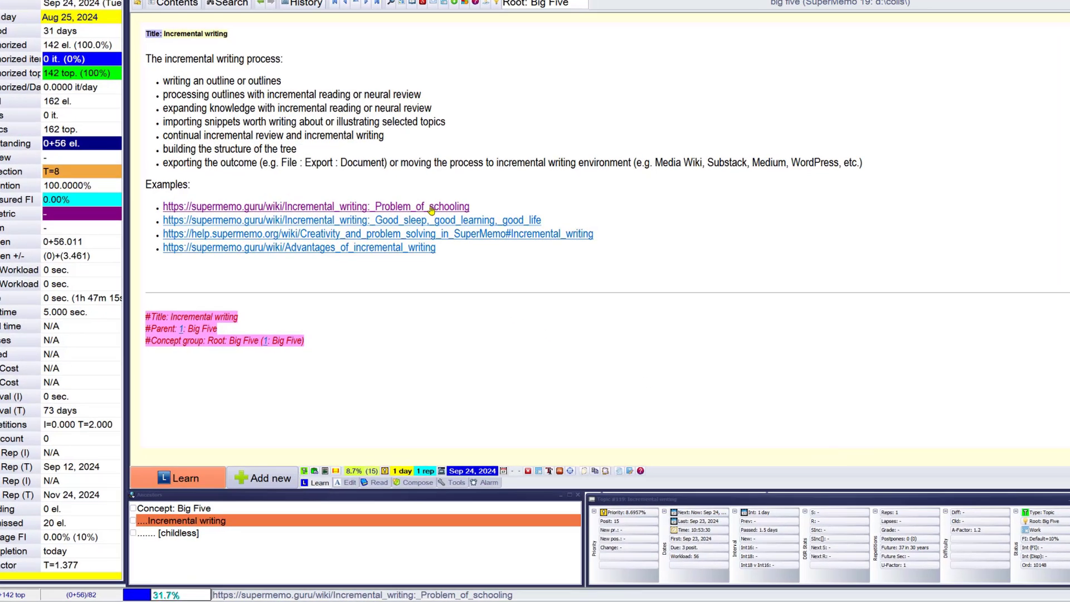
Open the 'Incremental writing: Problem of schooling' example link in the browser and scroll through it.
{"action": "right_click", "coordinate": [394, 225]}
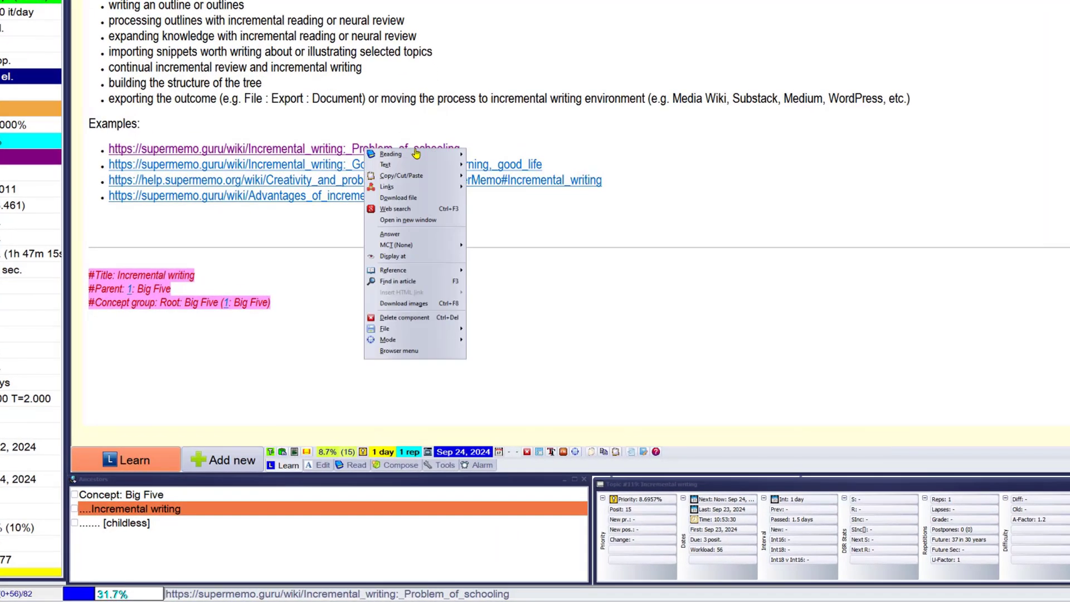
{"action": "left_click", "coordinate": [424, 221]}
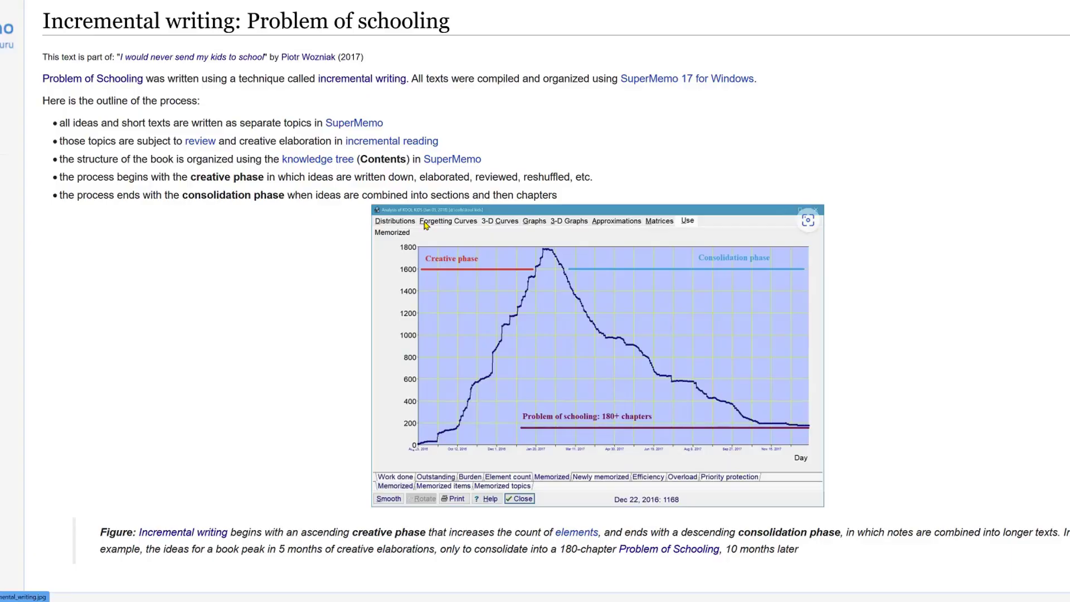
{"action": "scroll", "coordinate": [425, 225], "scroll_direction": "down", "scroll_amount": 1}
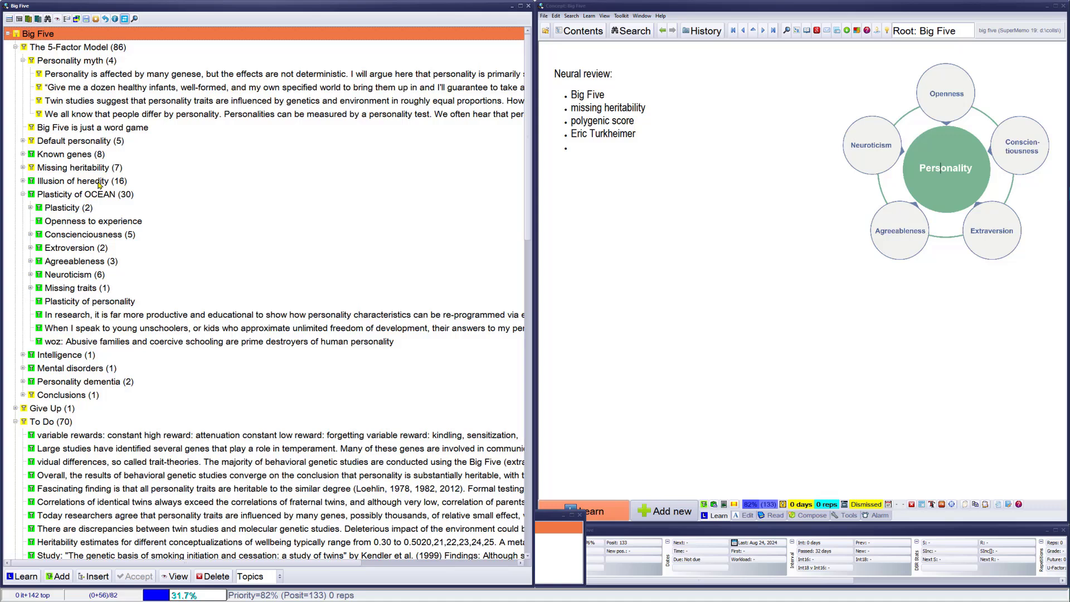
List the Illusion of heredity branch elements, shuffle them randomly, and start learning them.
{"action": "left_click", "coordinate": [23, 181]}
{"action": "left_click", "coordinate": [75, 182]}
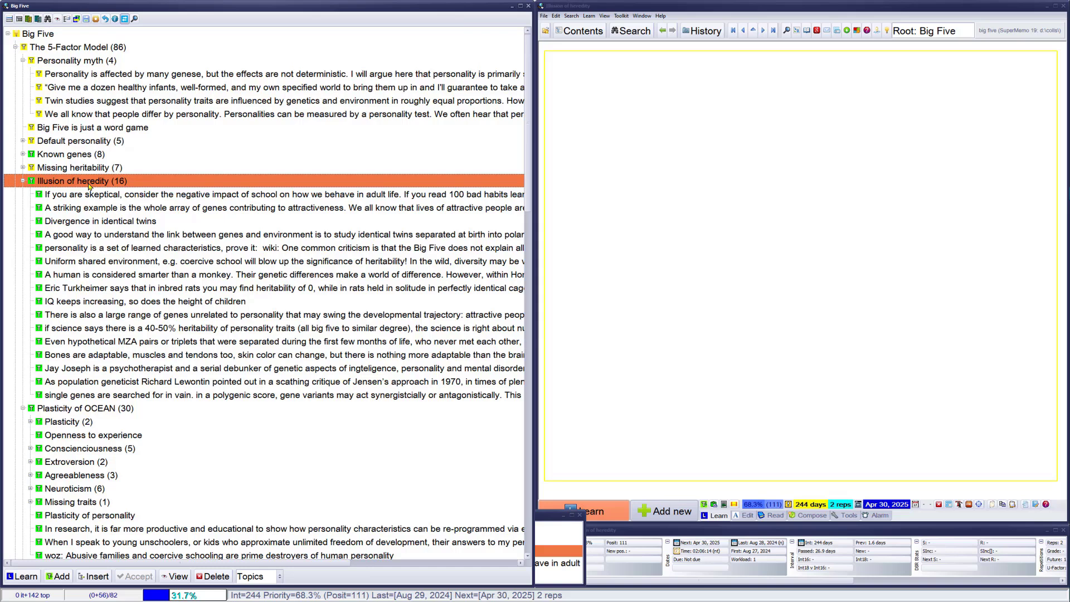
{"action": "key", "text": "ctrl+space"}
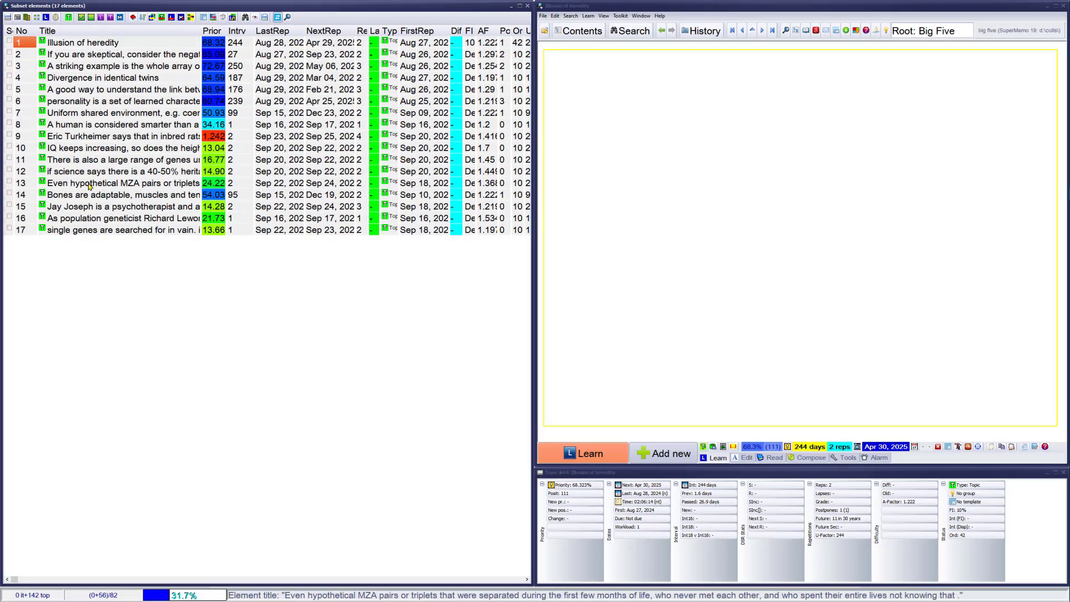
{"action": "key", "text": "ctrl+shift+r"}
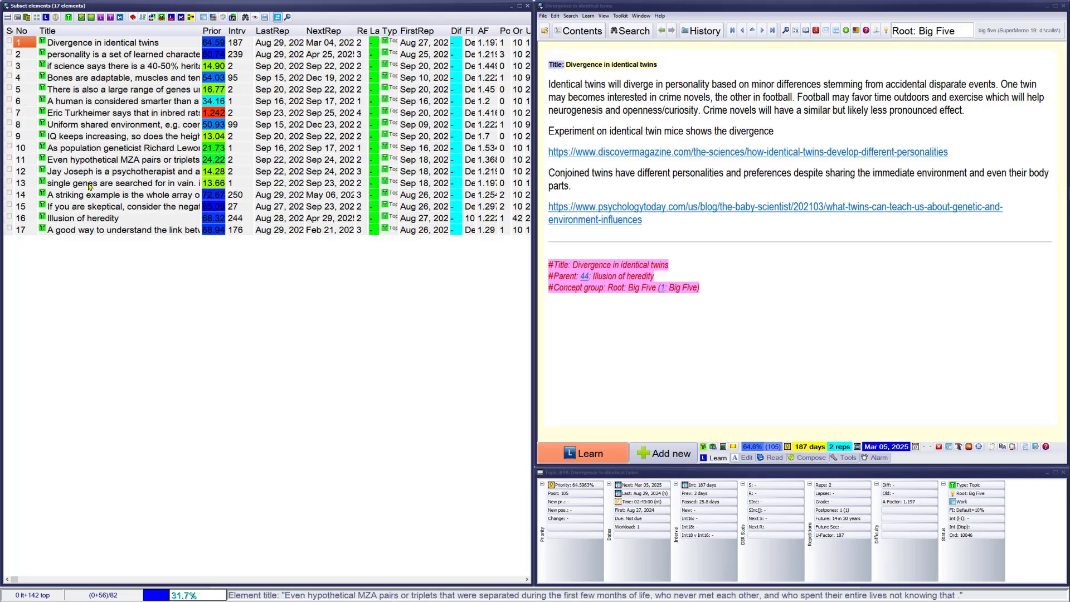
{"action": "key", "text": "ctrl+l"}
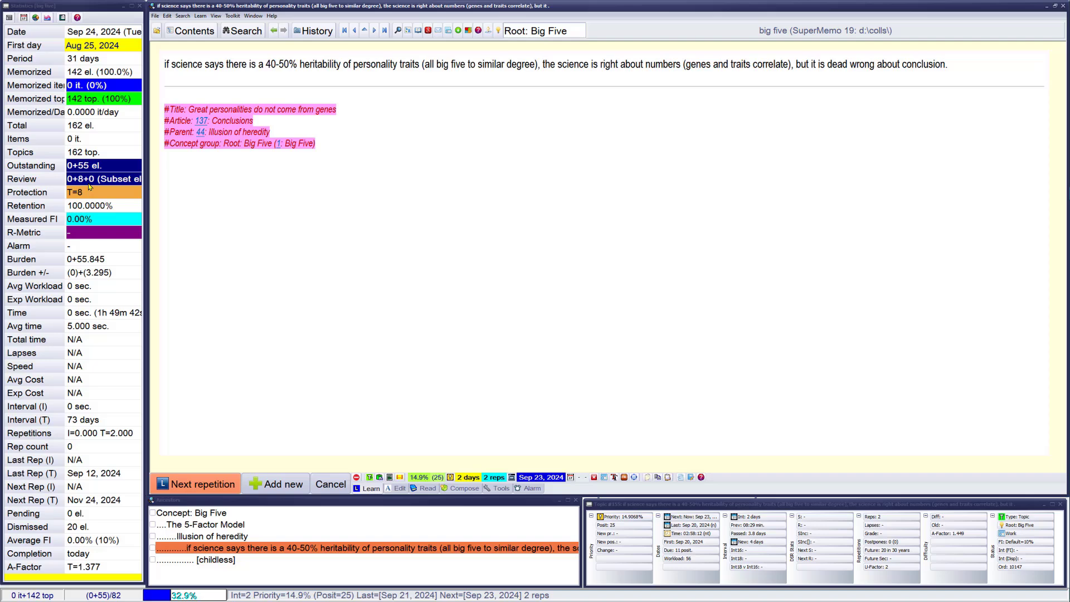
Drag the 40–50% heritability topic to the top of Illusion of heredity and resume learning.
{"action": "left_click", "coordinate": [191, 31]}
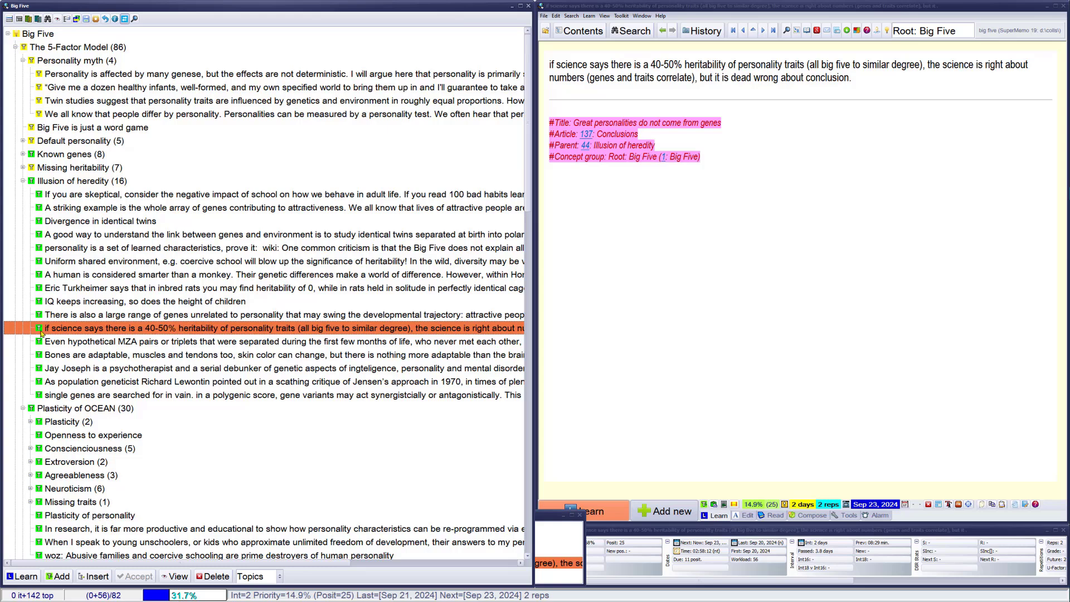
{"action": "left_click_drag", "start_coordinate": [42, 332], "coordinate": [32, 195]}
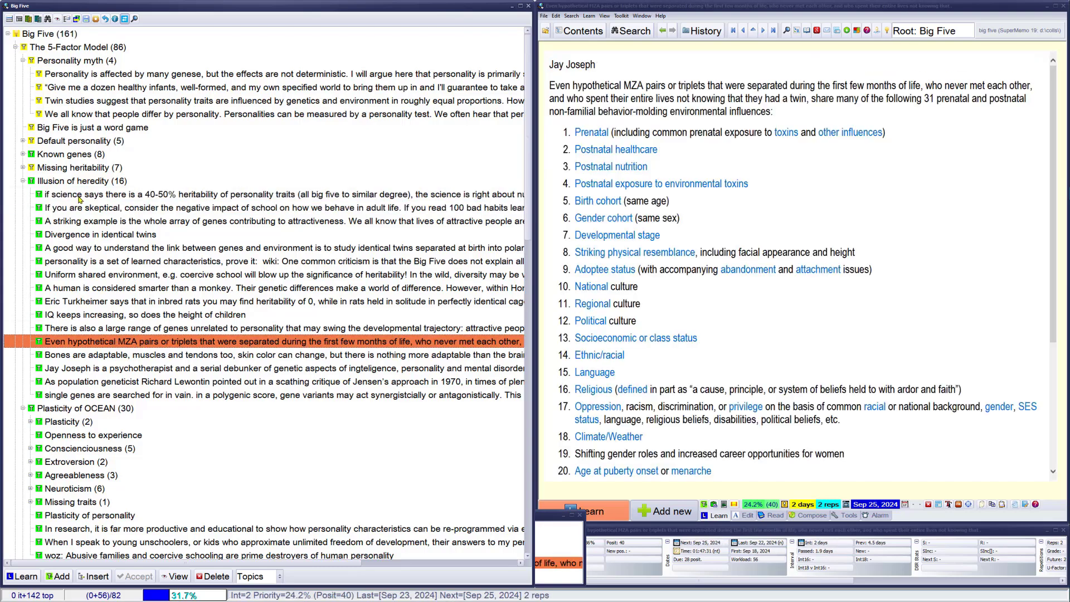
{"action": "key", "text": "ctrl+F5"}
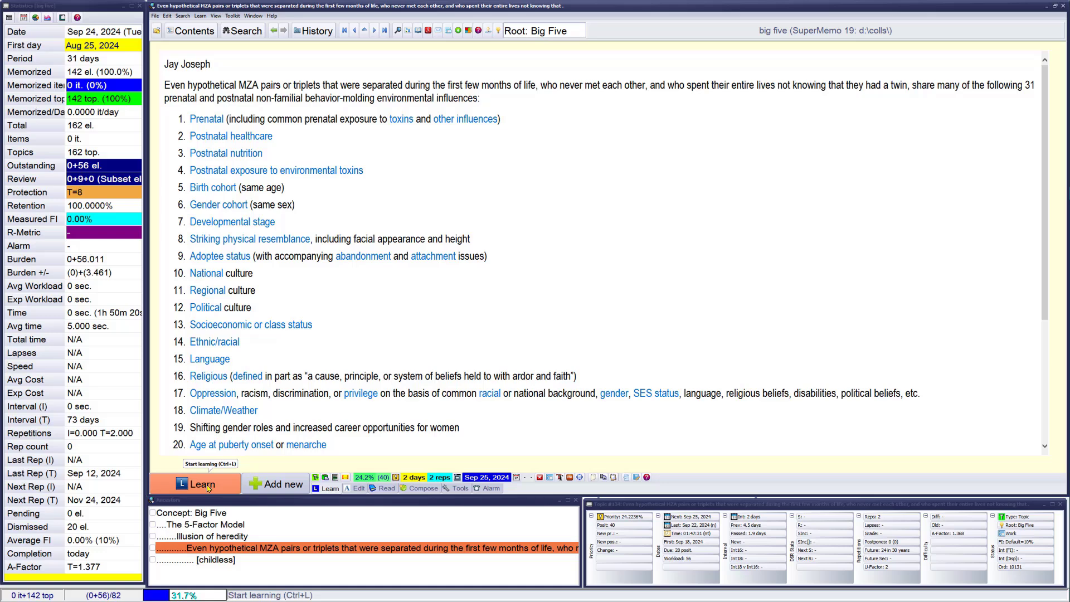
{"action": "left_click", "coordinate": [202, 484]}
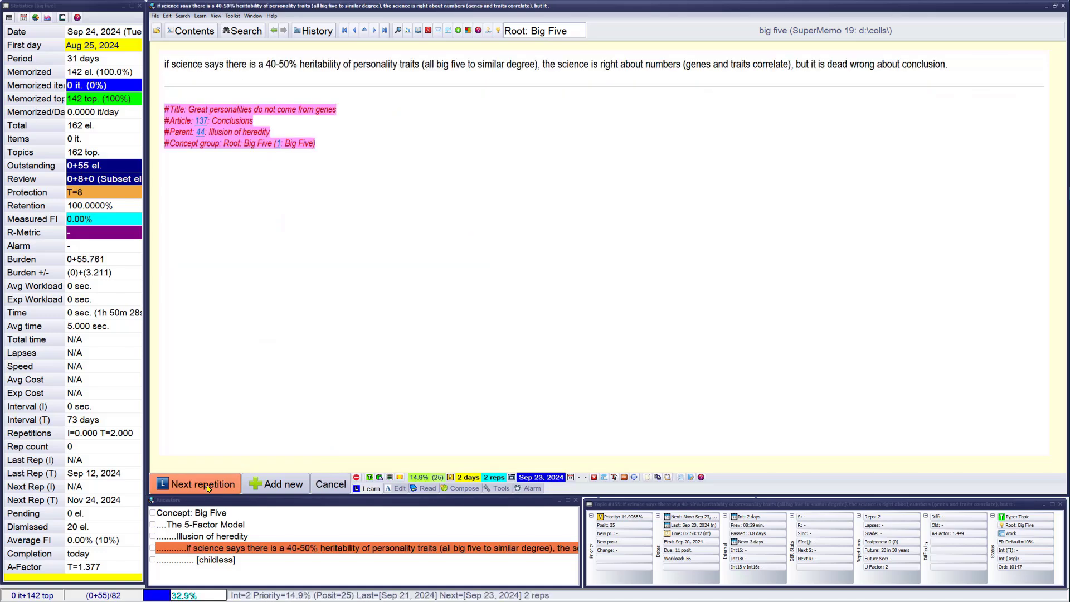
Advance two topics to the 'human smarter than a monkey' topic and show the knowledge tree.
{"action": "left_click", "coordinate": [207, 485]}
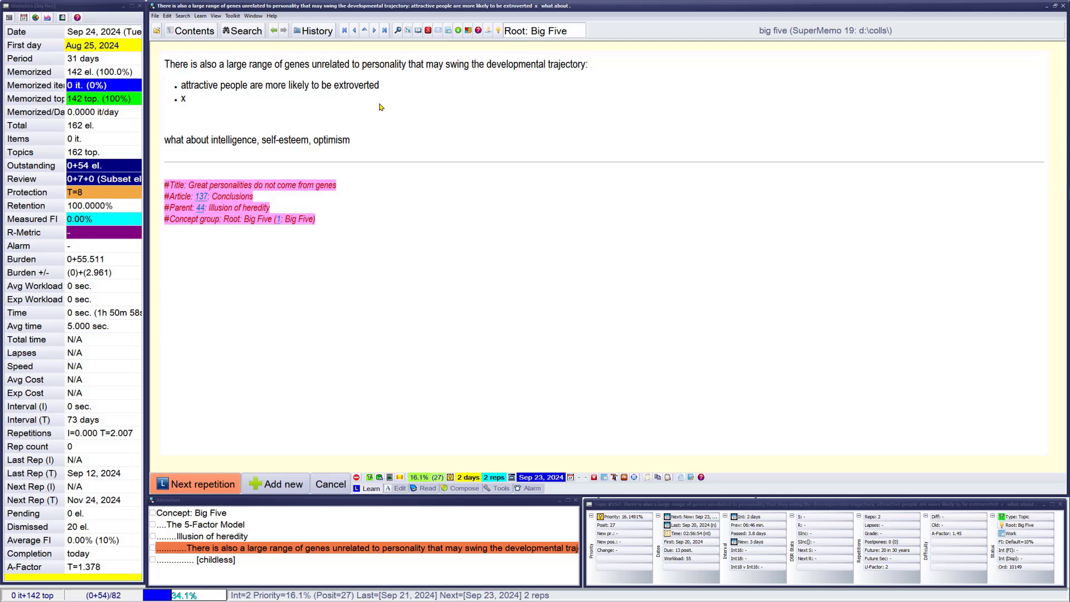
{"action": "key", "text": "Return"}
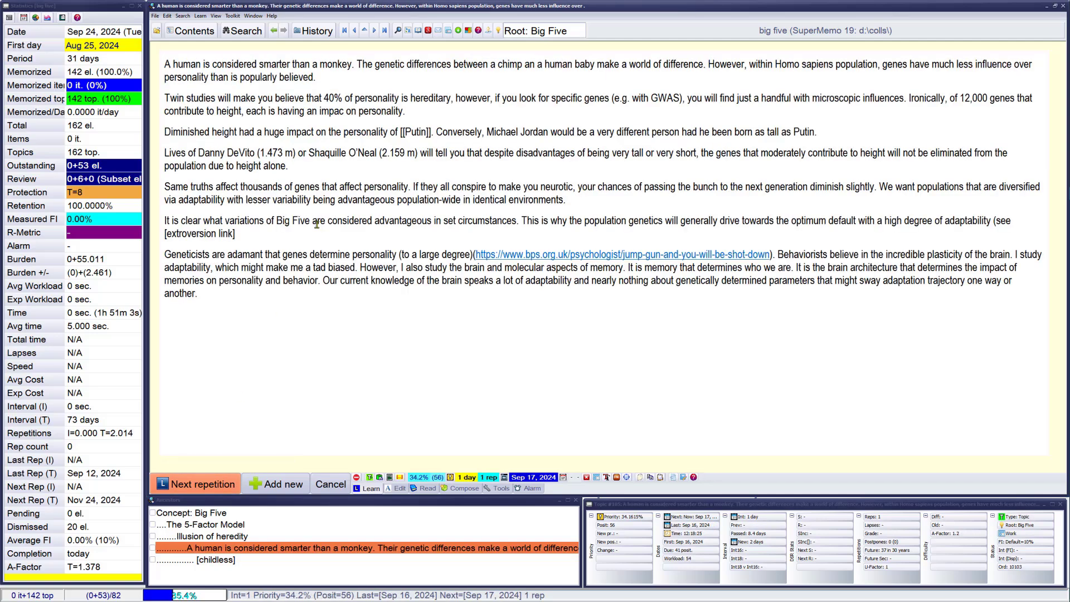
{"action": "key", "text": "ctrl+c"}
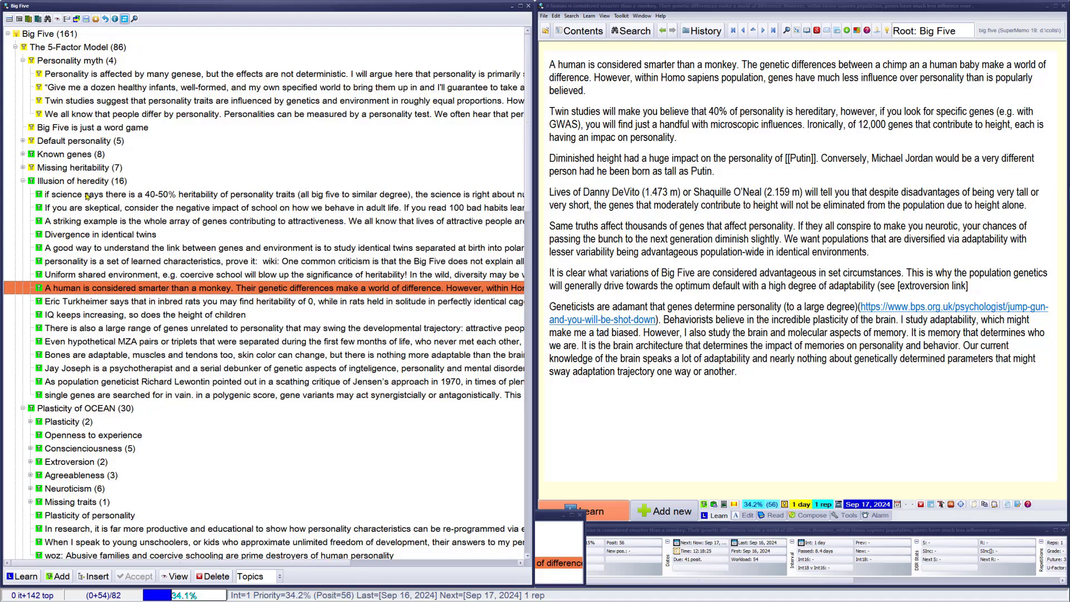
Collapse the Illusion of heredity branch, select To Do, and resume learning.
{"action": "left_click", "coordinate": [23, 181]}
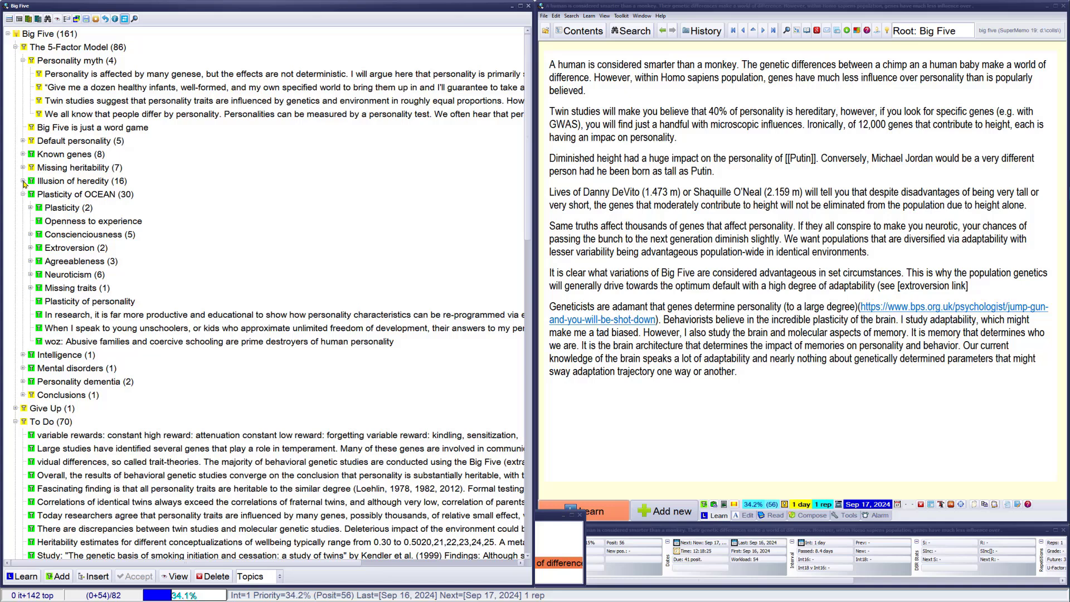
{"action": "left_click", "coordinate": [51, 424]}
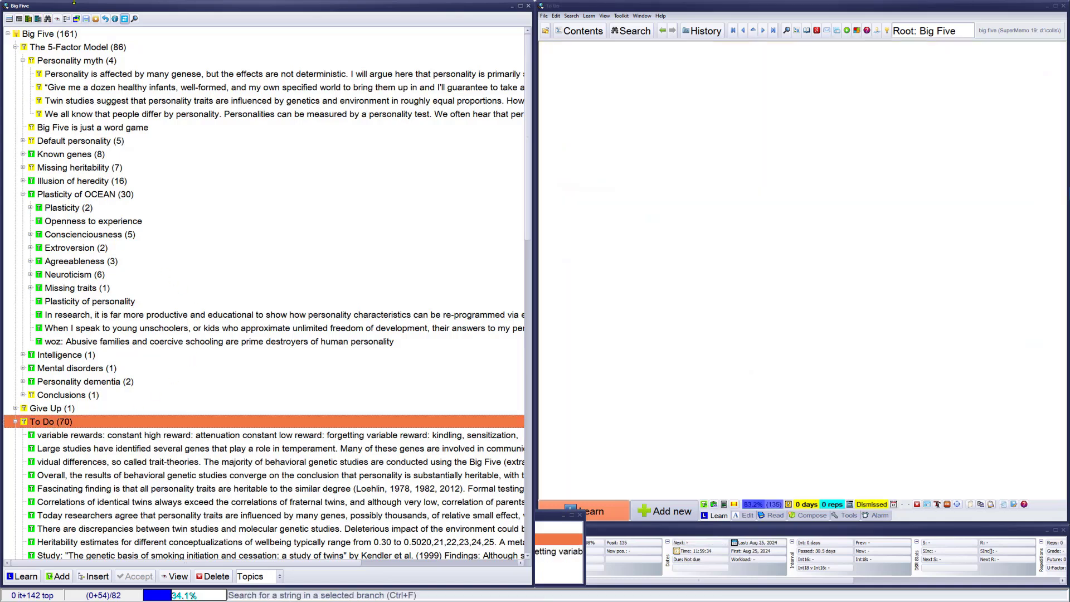
{"action": "key", "text": "ctrl+F5"}
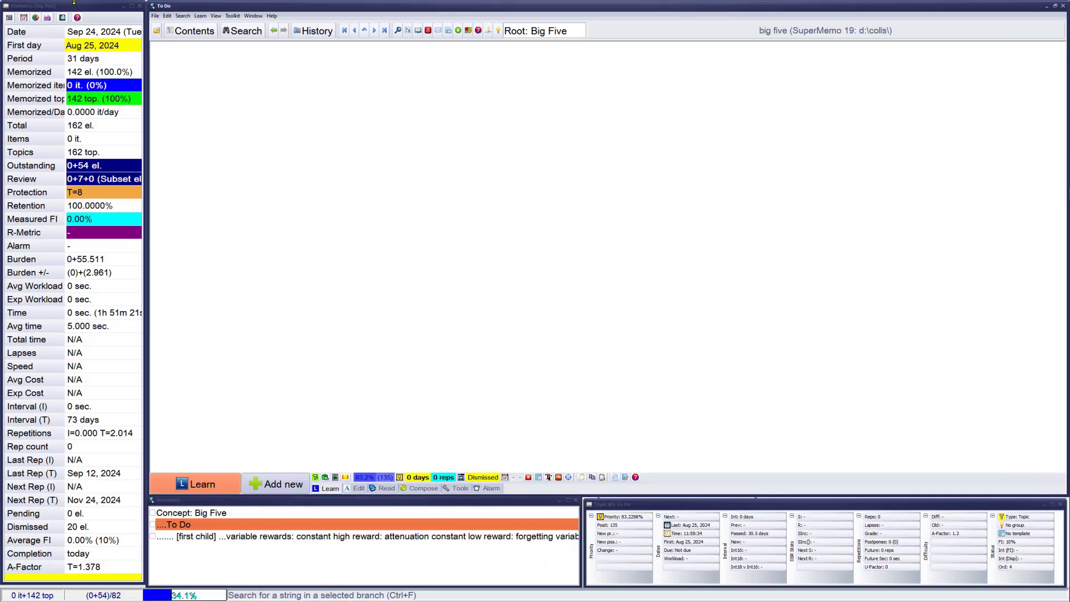
{"action": "key", "text": "ctrl+l"}
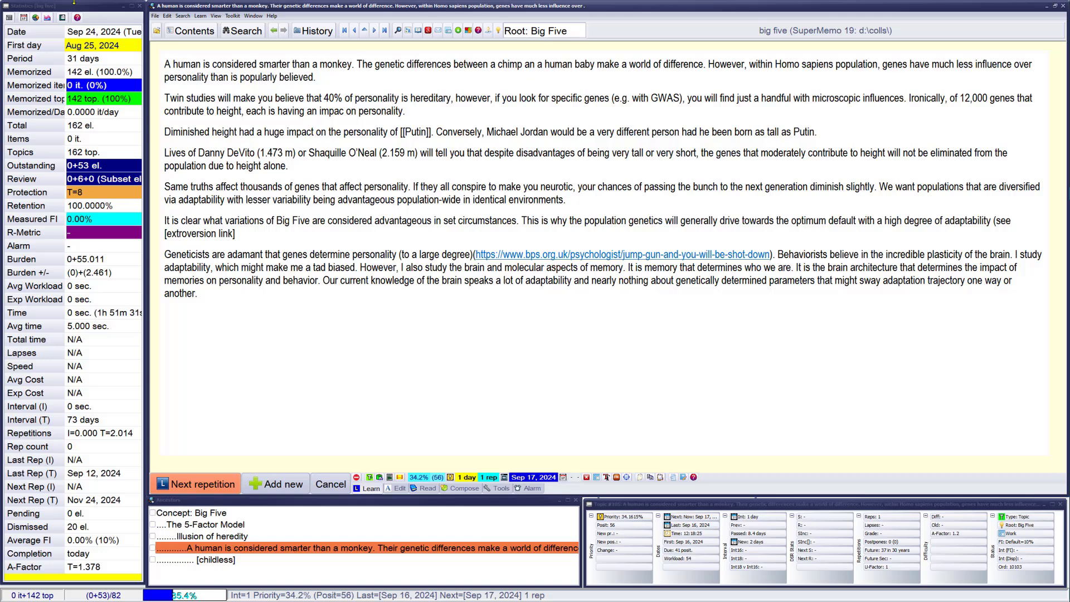
Reschedule the human-versus-monkey topic to a 1-day interval, then select To Do in the tree.
{"action": "key", "text": "ctrl+shift+r"}
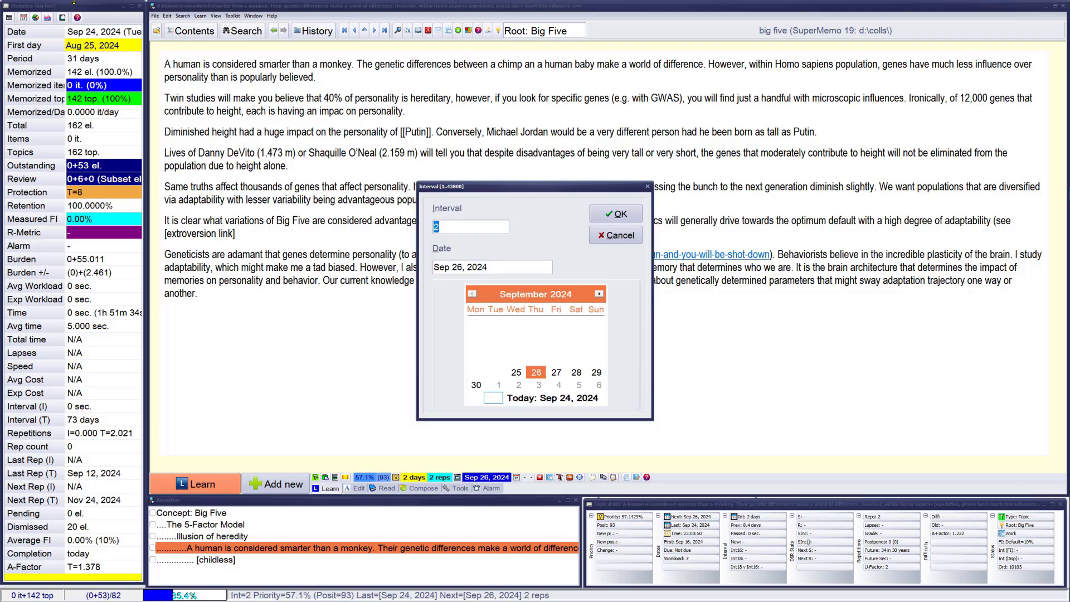
{"action": "type", "text": "1"}
{"action": "key", "text": "Return"}
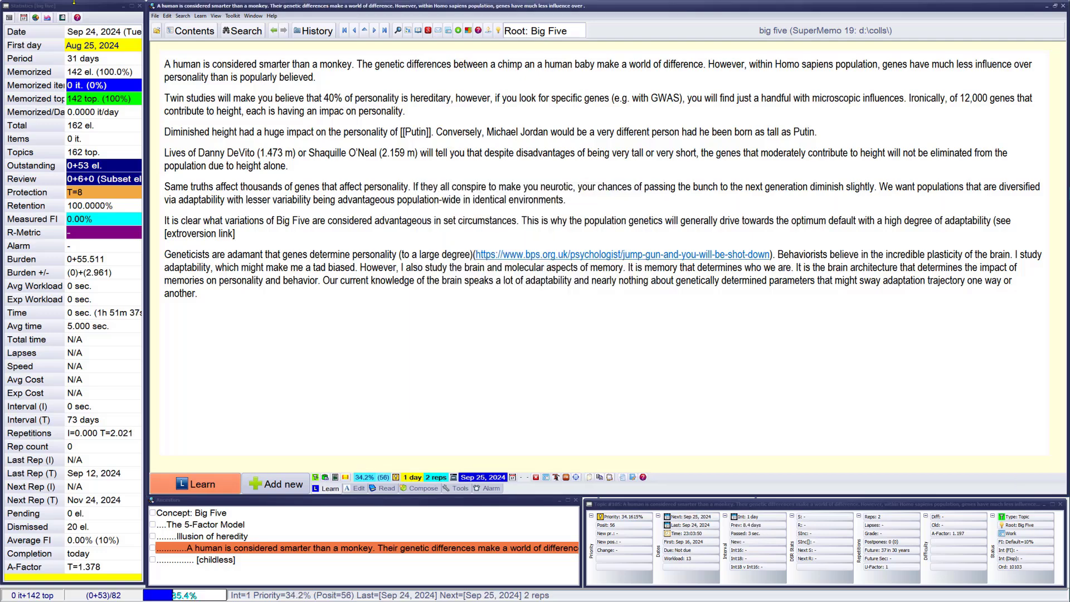
{"action": "key", "text": "alt+c"}
{"action": "left_click", "coordinate": [42, 422]}
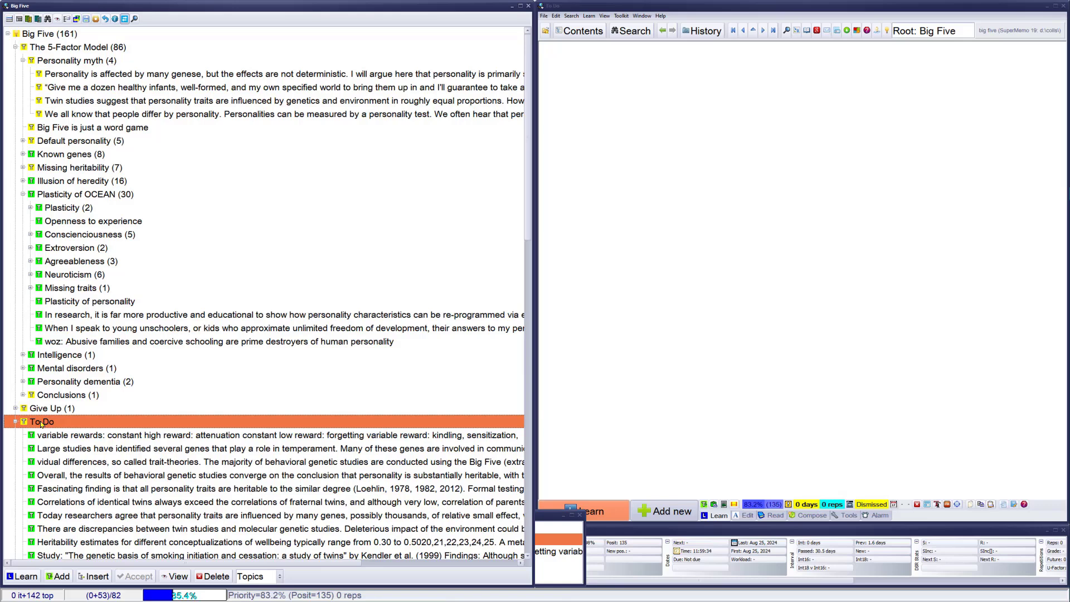
Review the listed To Do elements, starting with the 'IQ keeps increasing' topic.
{"action": "key", "text": "ctrl+space"}
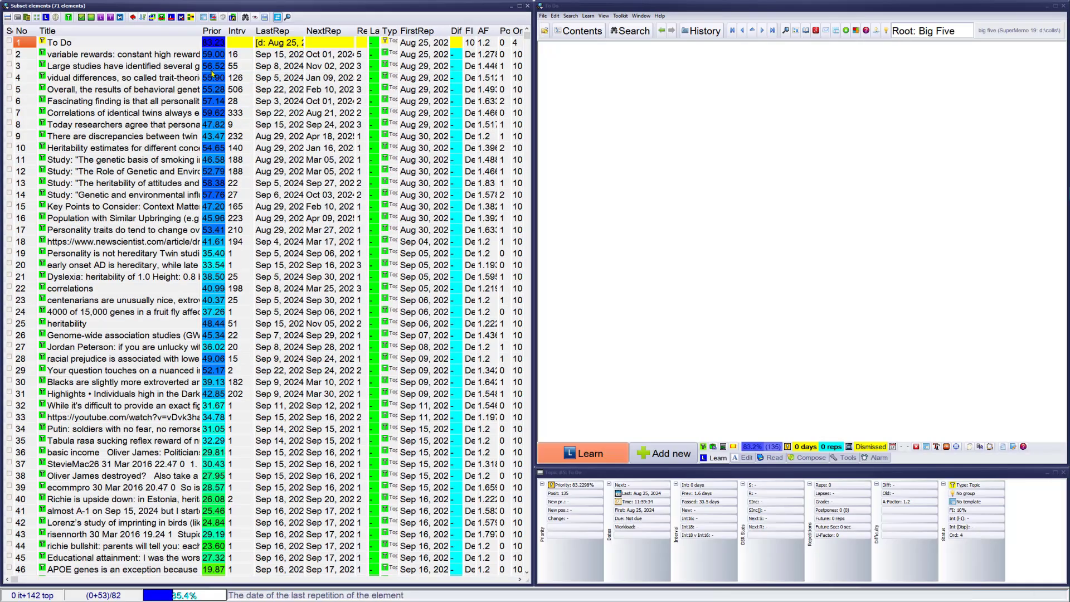
{"action": "left_click", "coordinate": [55, 19]}
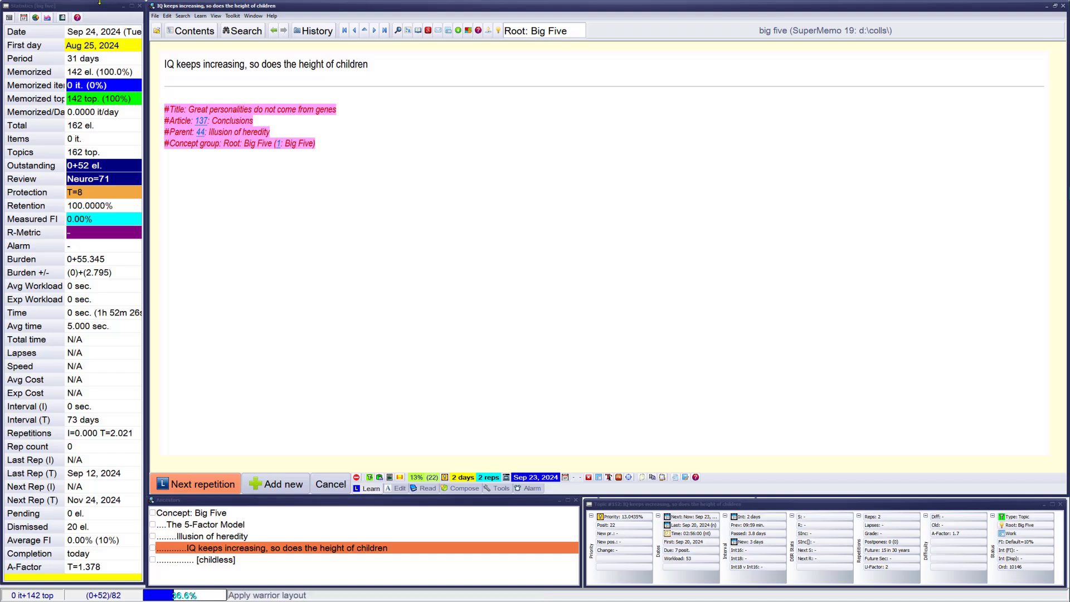
Return to the 'IQ keeps increasing' topic and change its parent to the Intelligence branch.
{"action": "left_click", "coordinate": [58, 18]}
{"action": "left_click", "coordinate": [197, 35]}
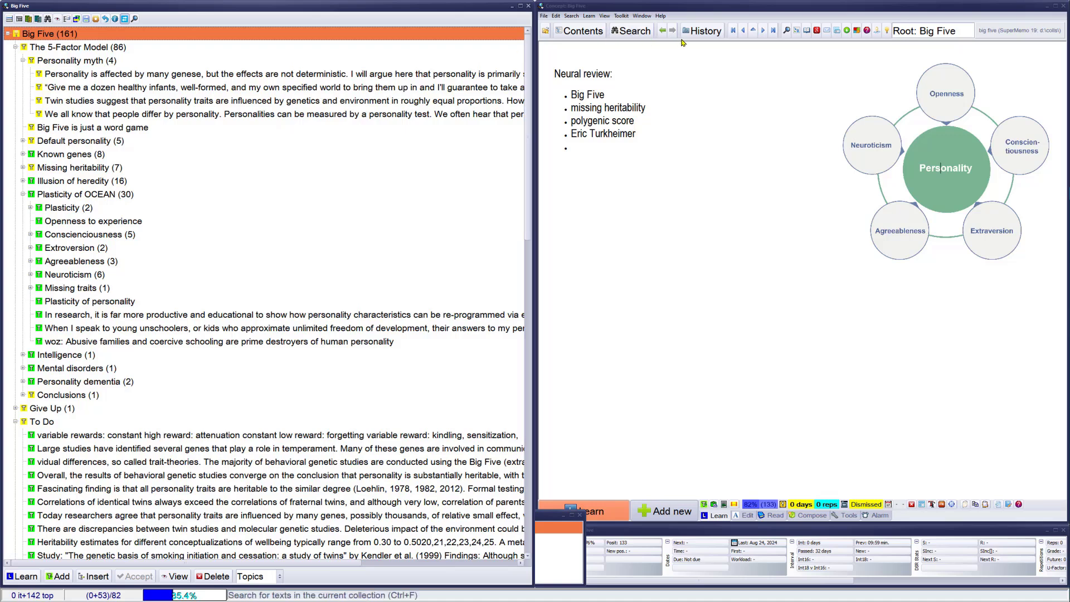
{"action": "left_click", "coordinate": [662, 32]}
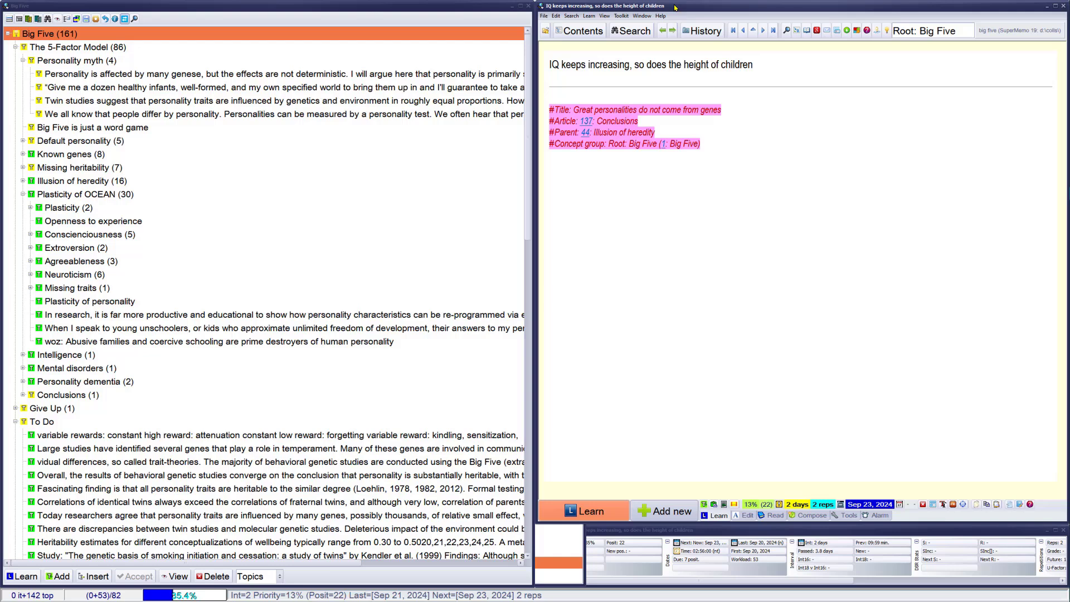
{"action": "key", "text": "ctrl+alt+c"}
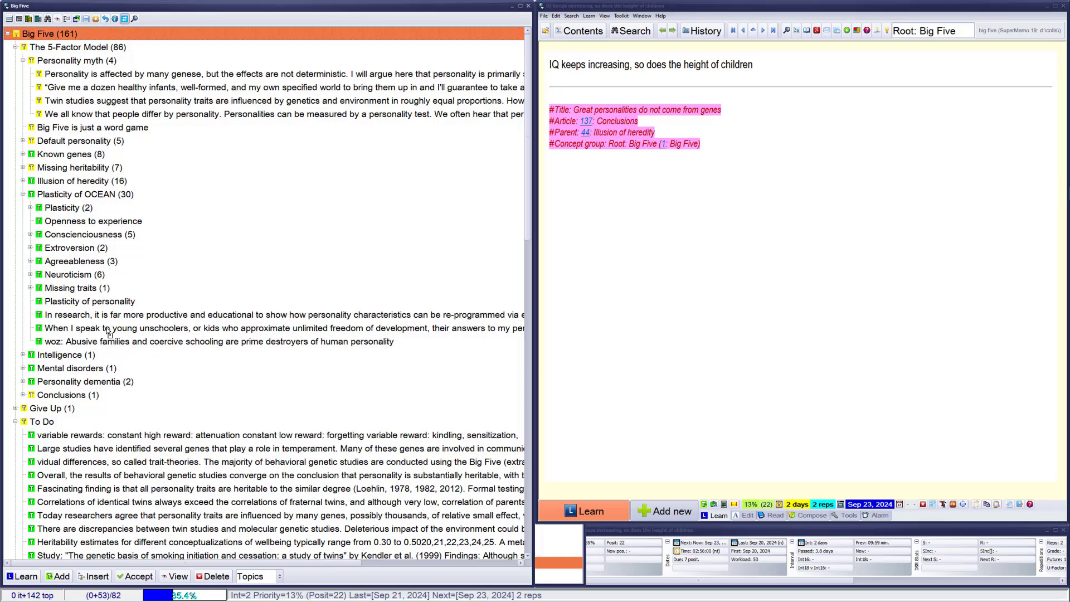
{"action": "left_click", "coordinate": [72, 360]}
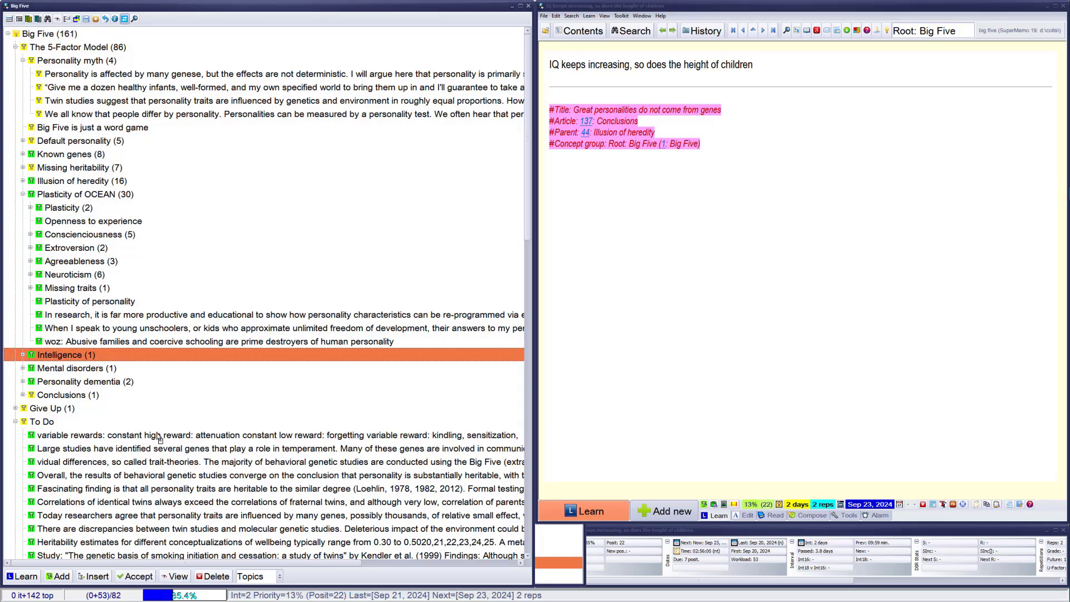
{"action": "left_click", "coordinate": [134, 577]}
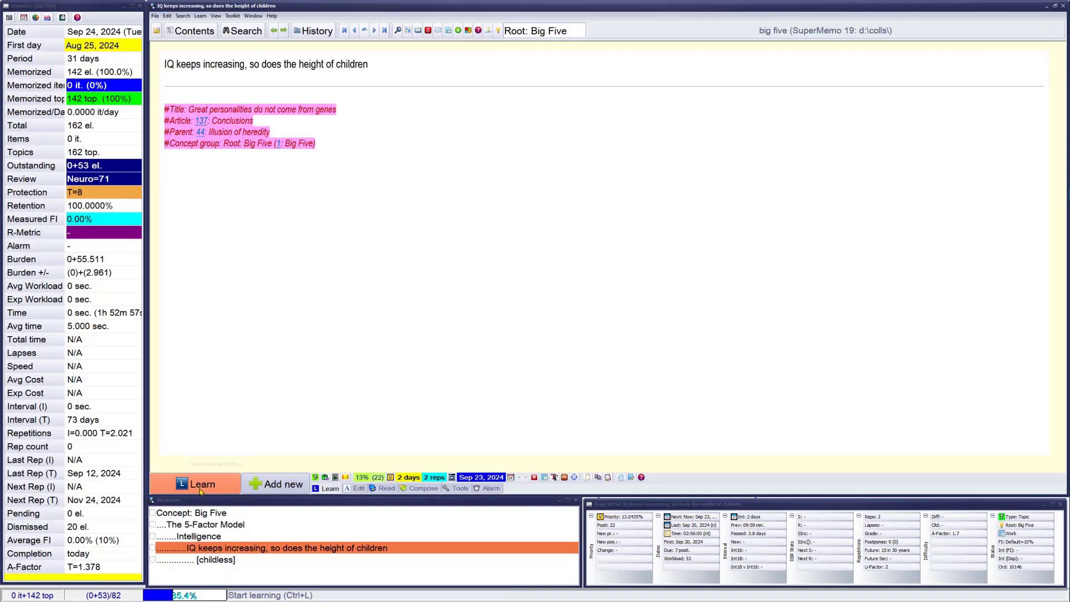
Resume learning and advance from the Lewontin height topic to the Jay Joseph topic.
{"action": "left_click", "coordinate": [197, 485]}
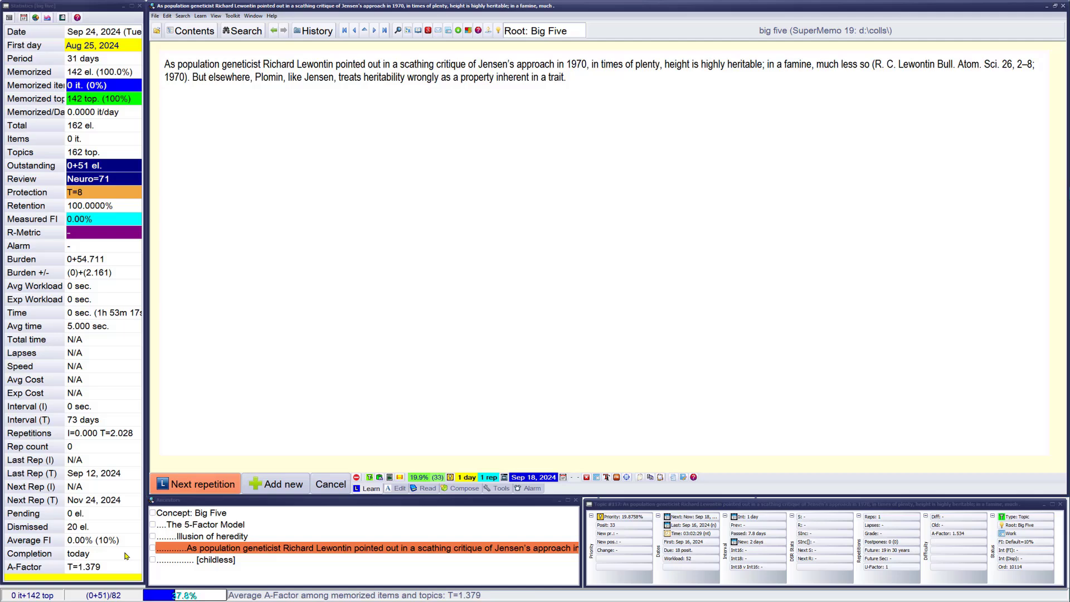
{"action": "left_click", "coordinate": [197, 483]}
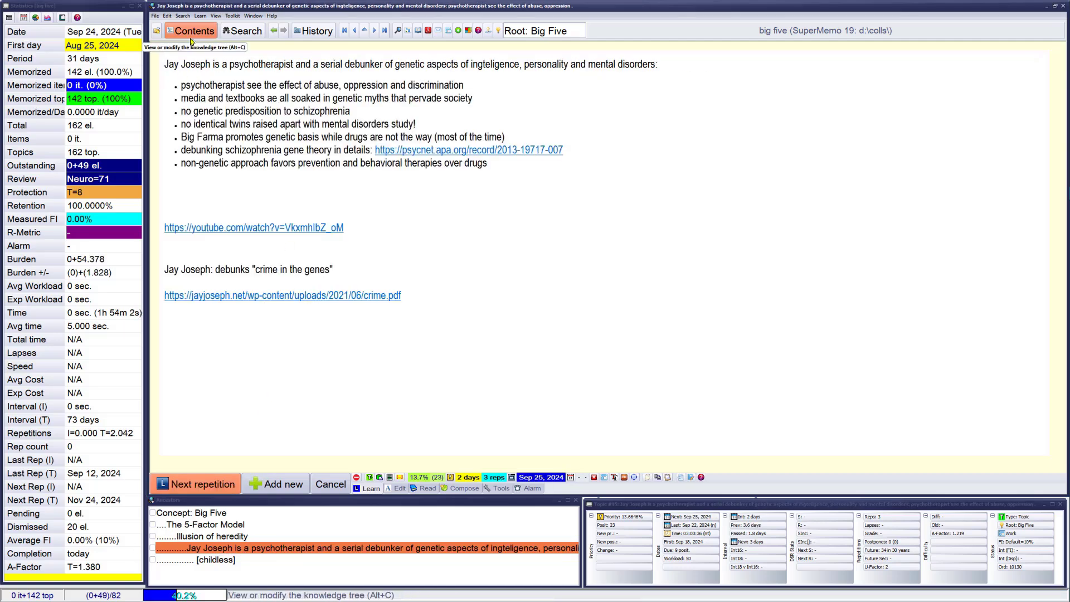
Advance the review to the Incremental writing topic with its process outline and four example links.
{"action": "key", "text": "ctrl+F11"}
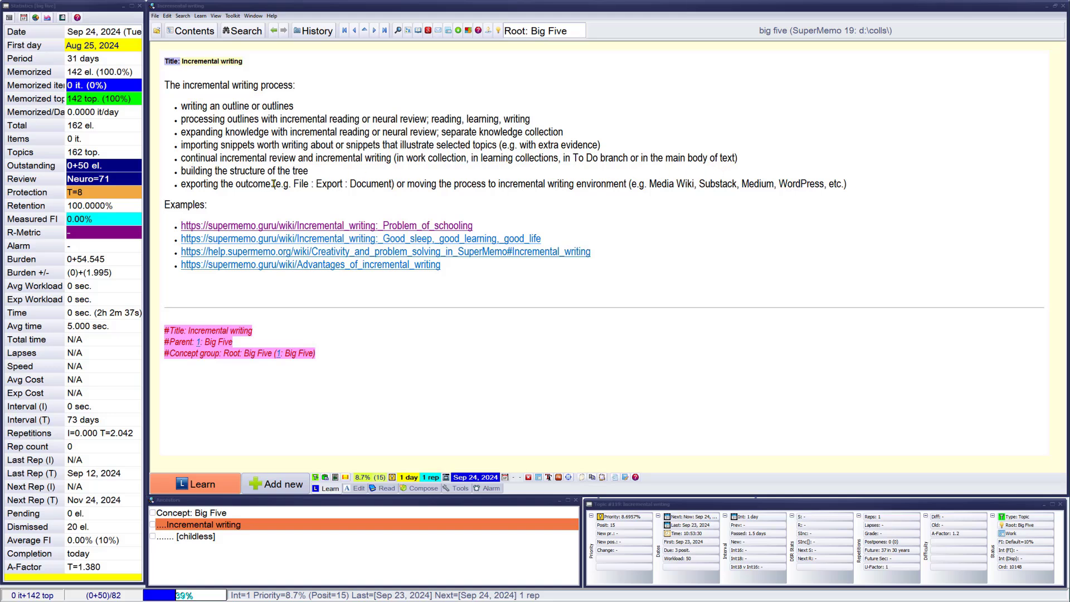
{"action": "left_click", "coordinate": [191, 35]}
{"action": "key", "text": "Home"}
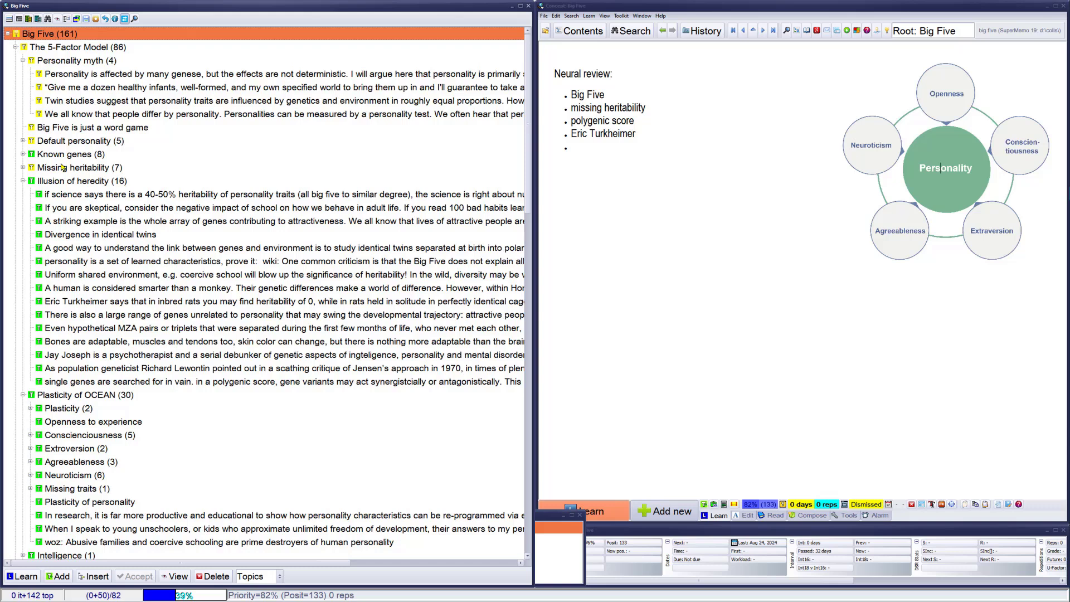
{"action": "left_click", "coordinate": [23, 394]}
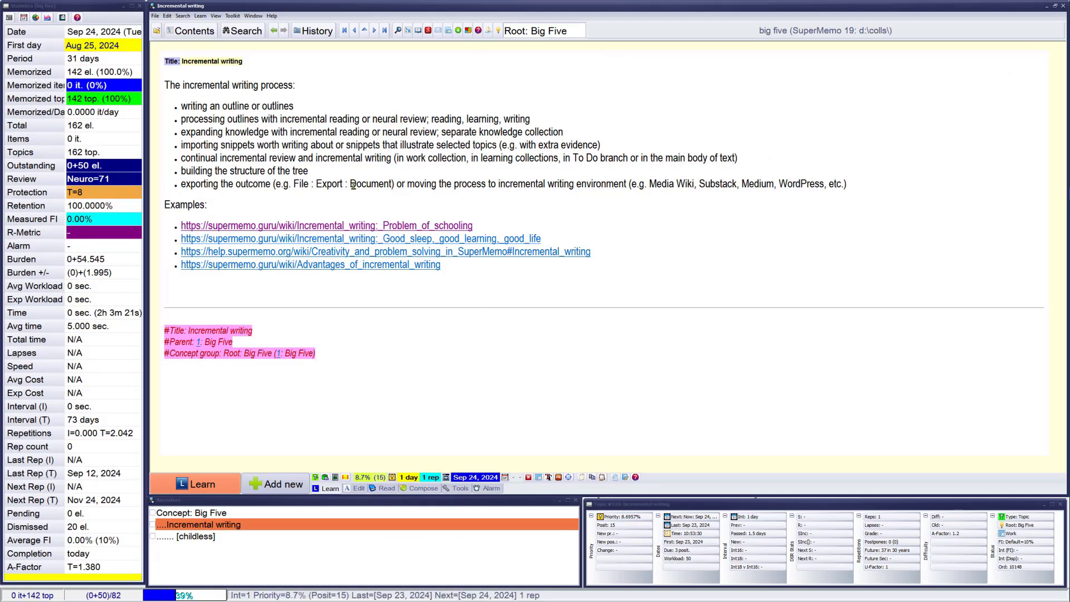
Browse the Personality myth topics, from healthy infants and twin studies to the Big Five word game.
{"action": "left_click", "coordinate": [190, 36]}
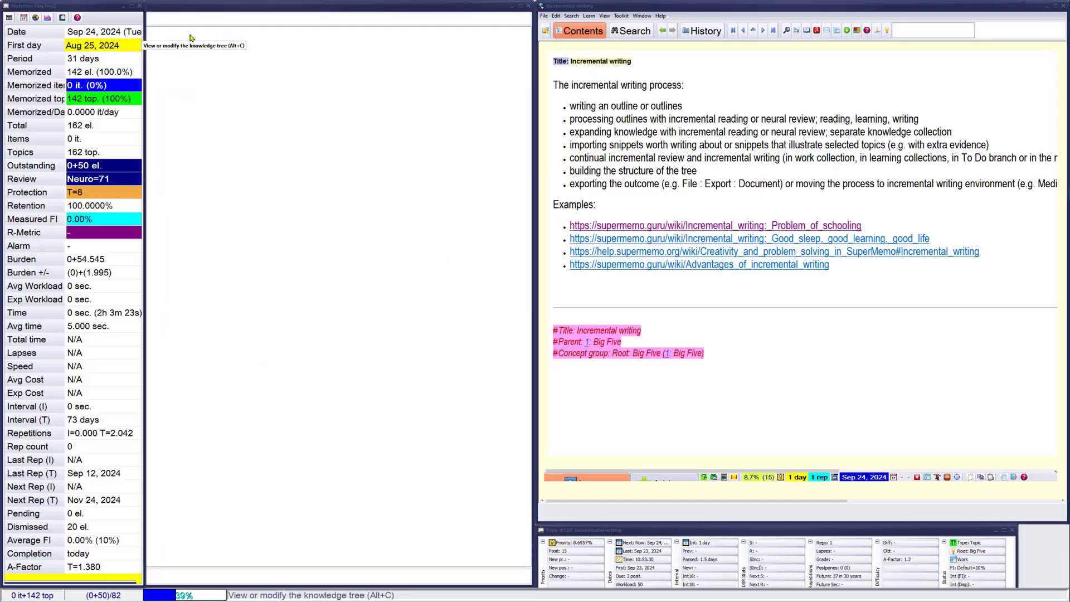
{"action": "left_click", "coordinate": [7, 34]}
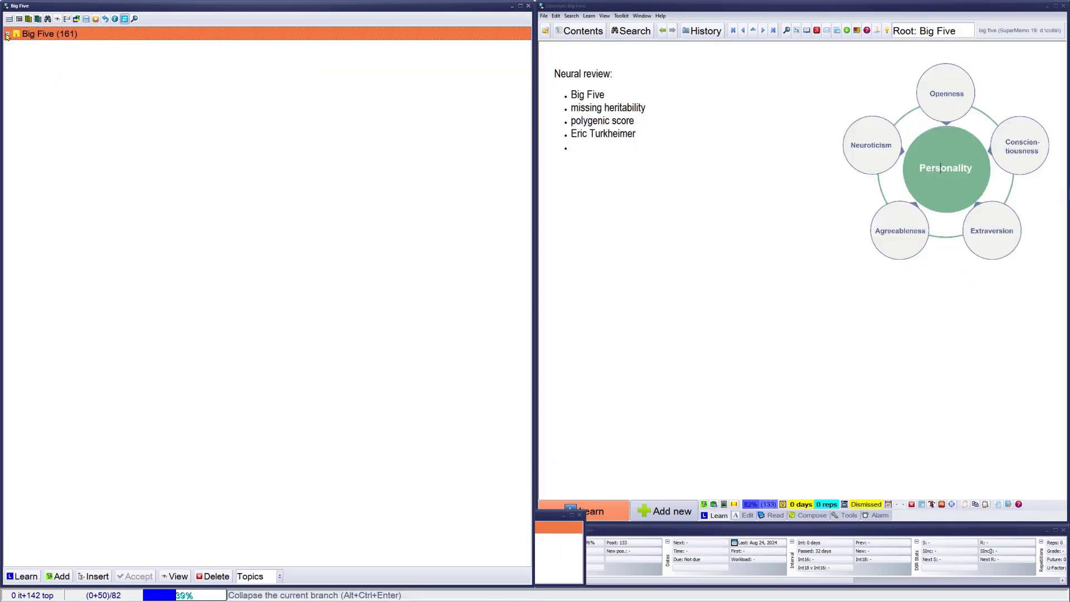
{"action": "left_click", "coordinate": [6, 34]}
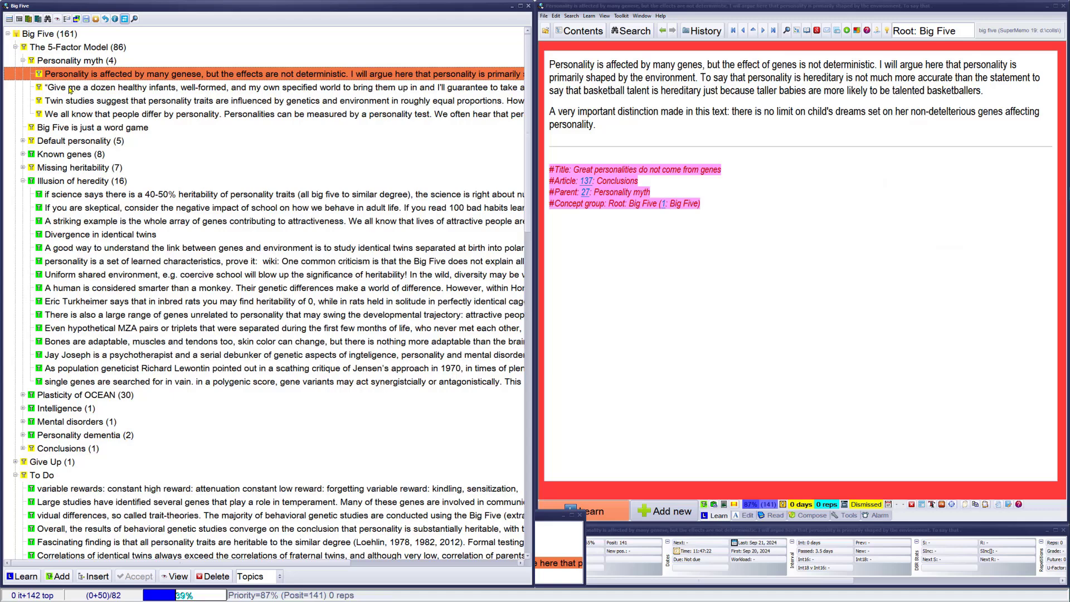
{"action": "left_click", "coordinate": [70, 90]}
{"action": "left_click", "coordinate": [72, 104]}
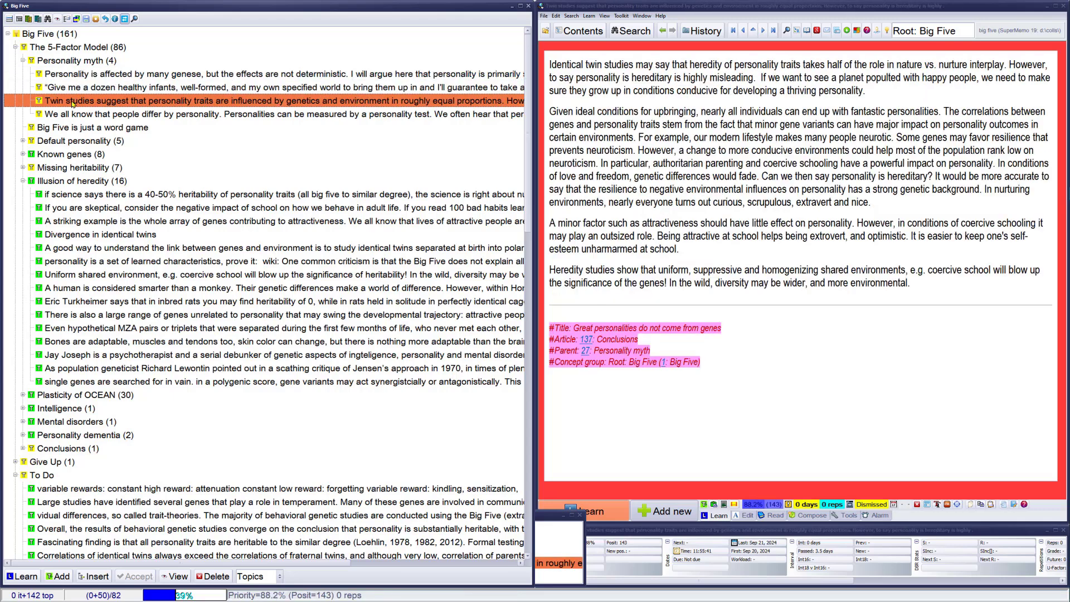
{"action": "left_click", "coordinate": [78, 115]}
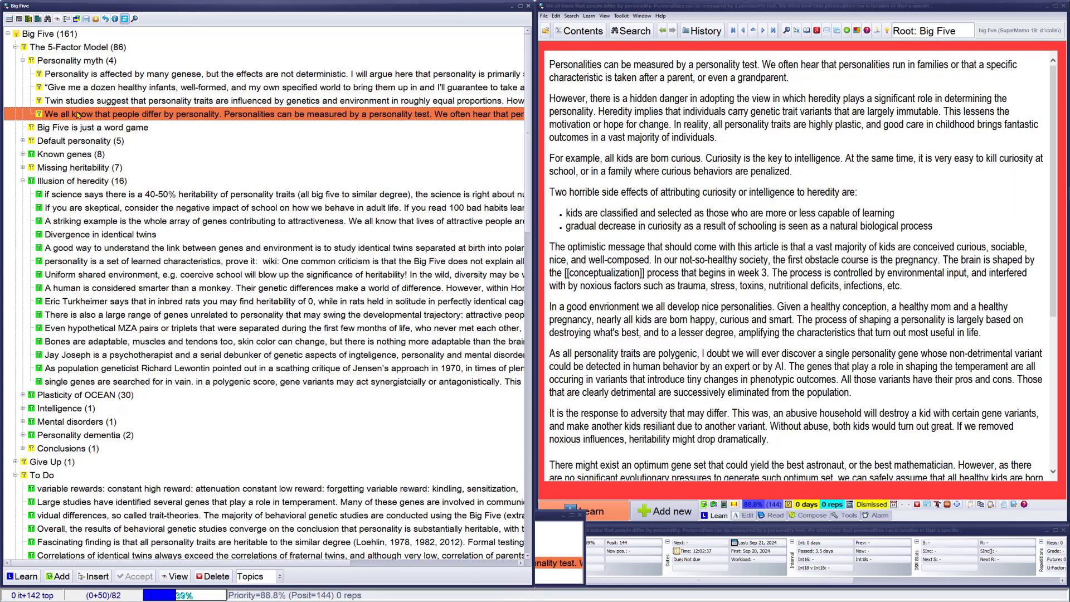
{"action": "left_click", "coordinate": [50, 128]}
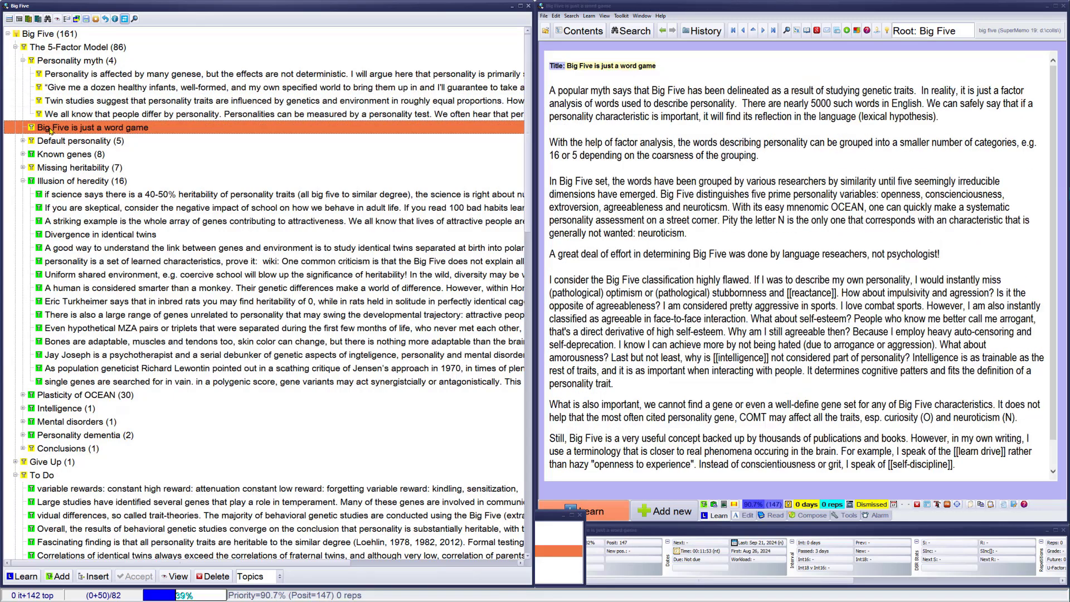
Expand Default personality and Happy babies, view the babies topics, then return to Incremental writing.
{"action": "left_click", "coordinate": [24, 141]}
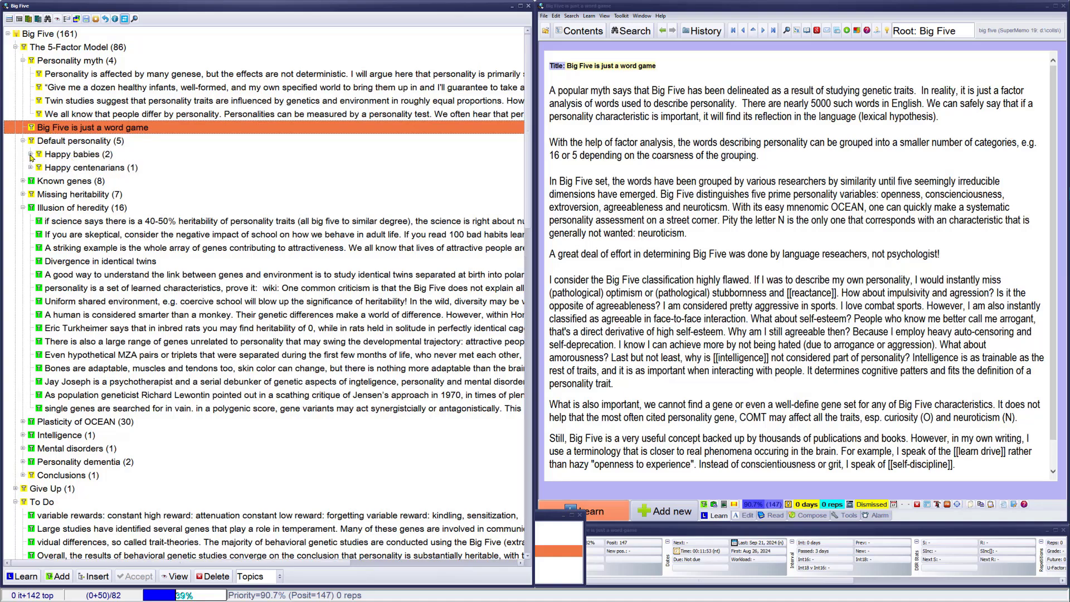
{"action": "left_click", "coordinate": [30, 154]}
{"action": "left_click", "coordinate": [88, 169]}
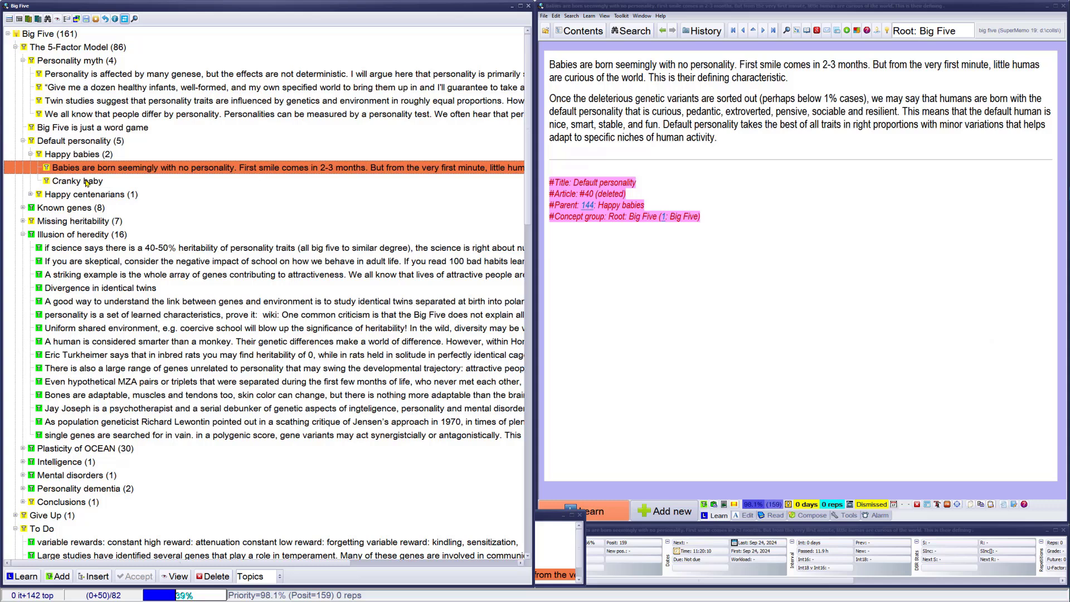
{"action": "left_click", "coordinate": [86, 182]}
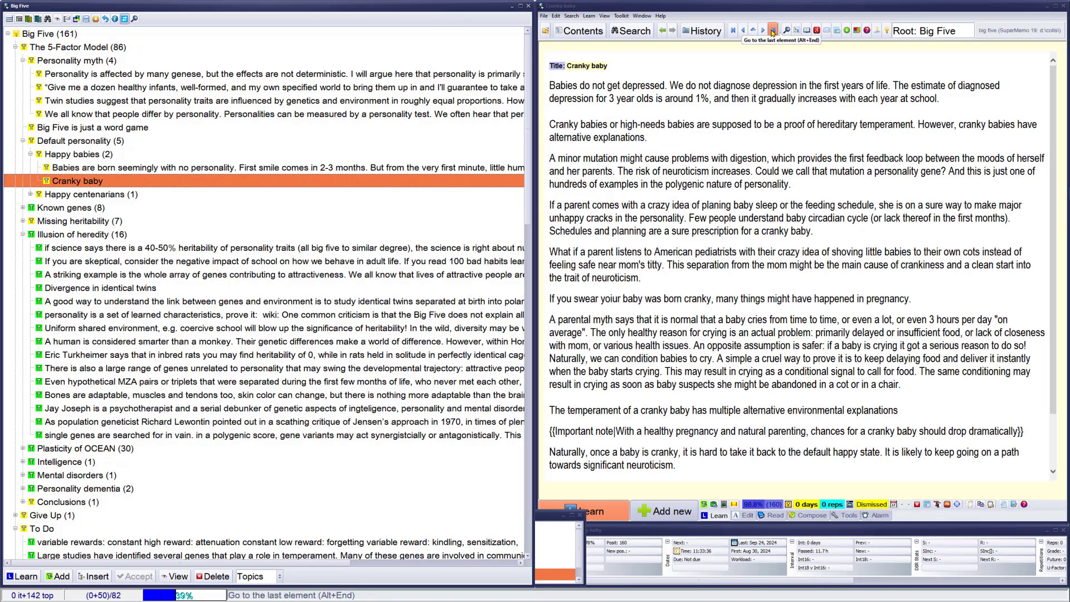
{"action": "left_click", "coordinate": [743, 31]}
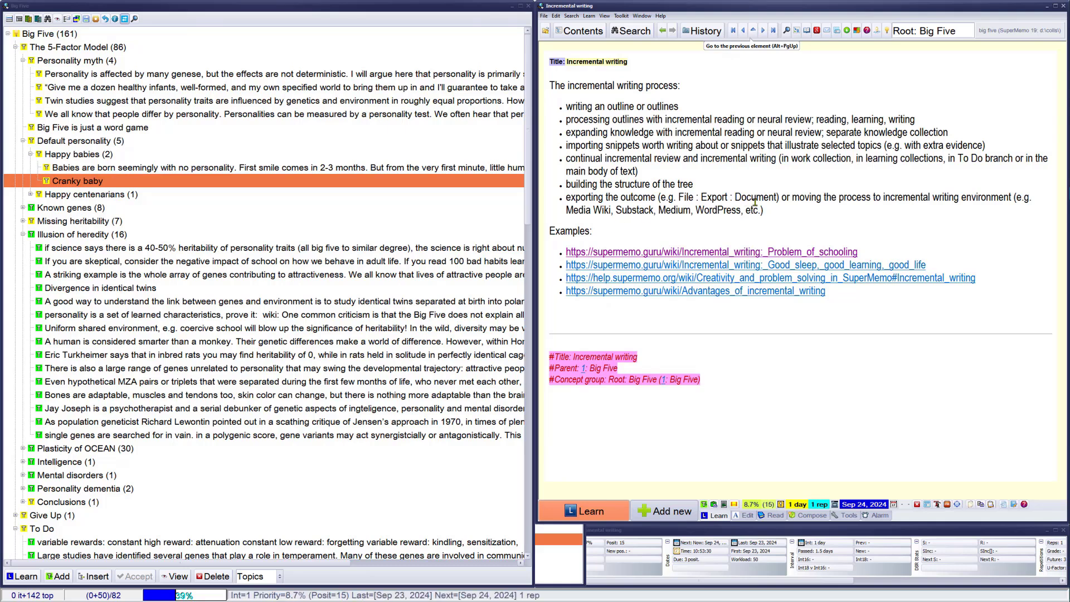
Close the Contents window so the layout with Statistics and Ancestors panels returns.
{"action": "left_click", "coordinate": [530, 6]}
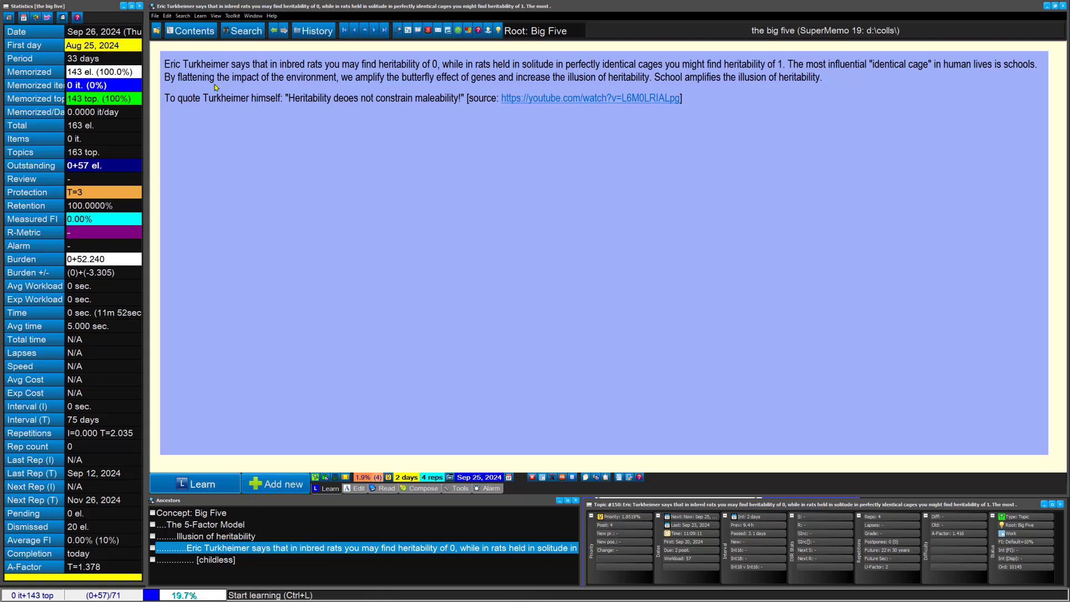
Show the Contents tree listing the Illusion of heritability branch's fifteen elements.
{"action": "left_click", "coordinate": [206, 33]}
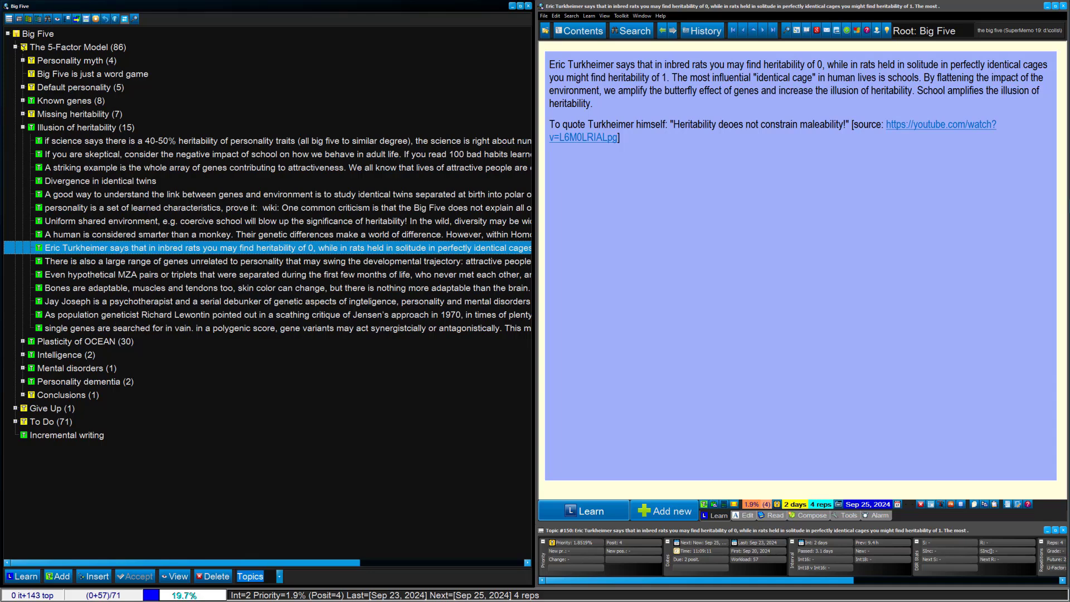
View four Personality myth topics, expand Default personality, then display the Illusion of heritability branch.
{"action": "left_click", "coordinate": [23, 60]}
{"action": "left_click", "coordinate": [66, 74]}
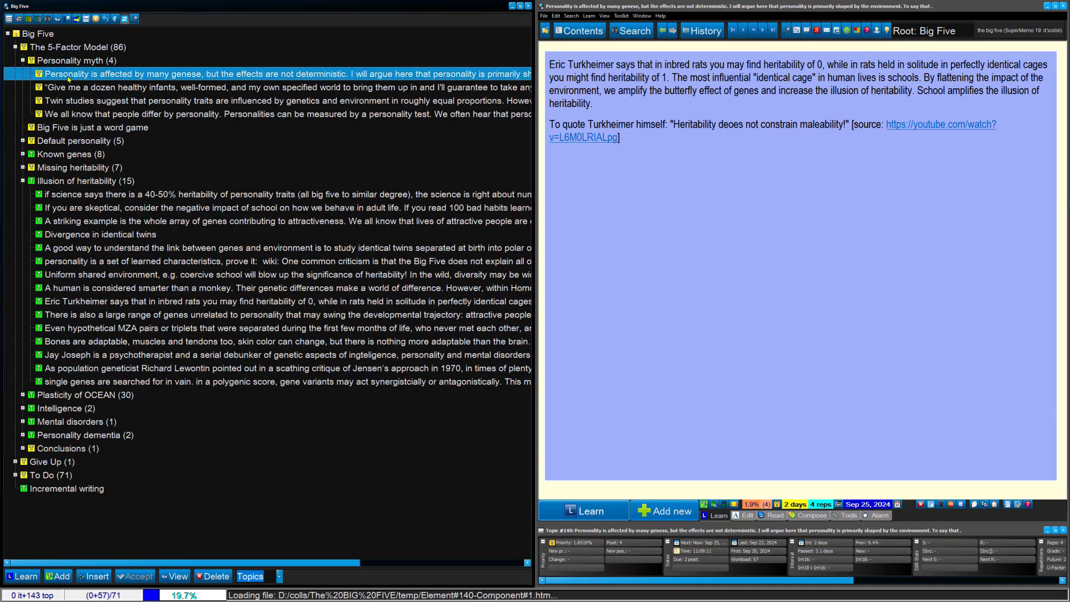
{"action": "left_click", "coordinate": [70, 88]}
{"action": "left_click", "coordinate": [106, 101]}
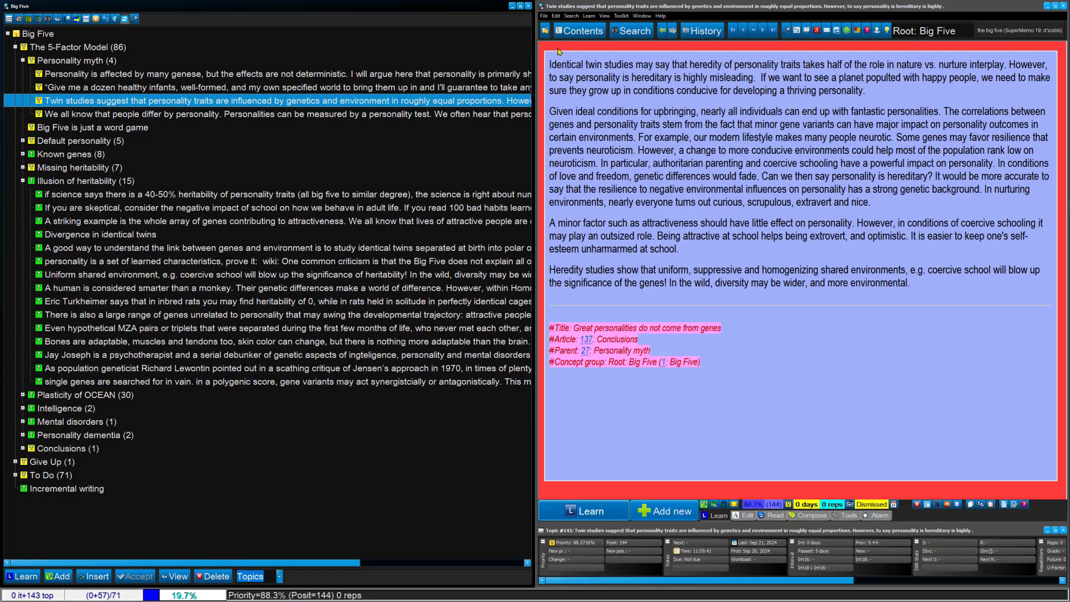
{"action": "left_click", "coordinate": [135, 115]}
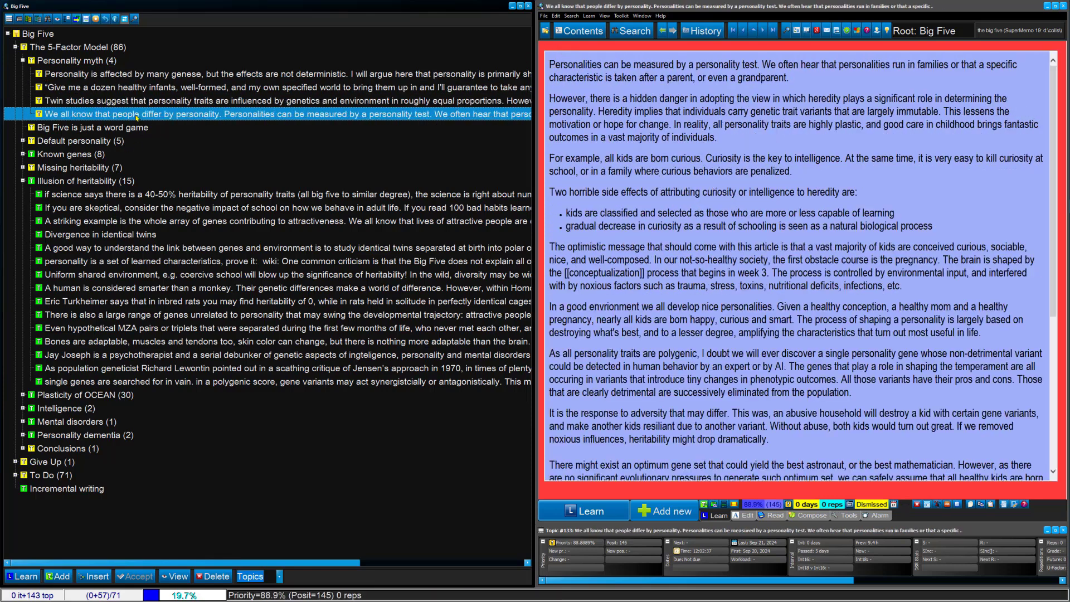
{"action": "left_click", "coordinate": [23, 141]}
{"action": "left_click", "coordinate": [78, 208]}
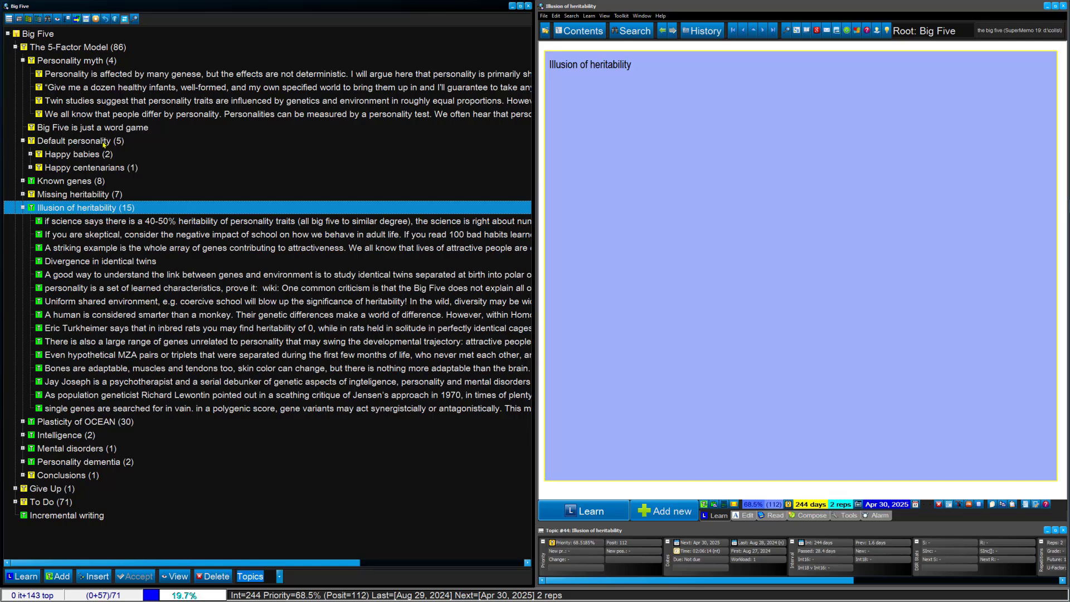
Start subset learning of the Illusion of heritability branch and delete its title topic's contents.
{"action": "key", "text": "ctrl+space"}
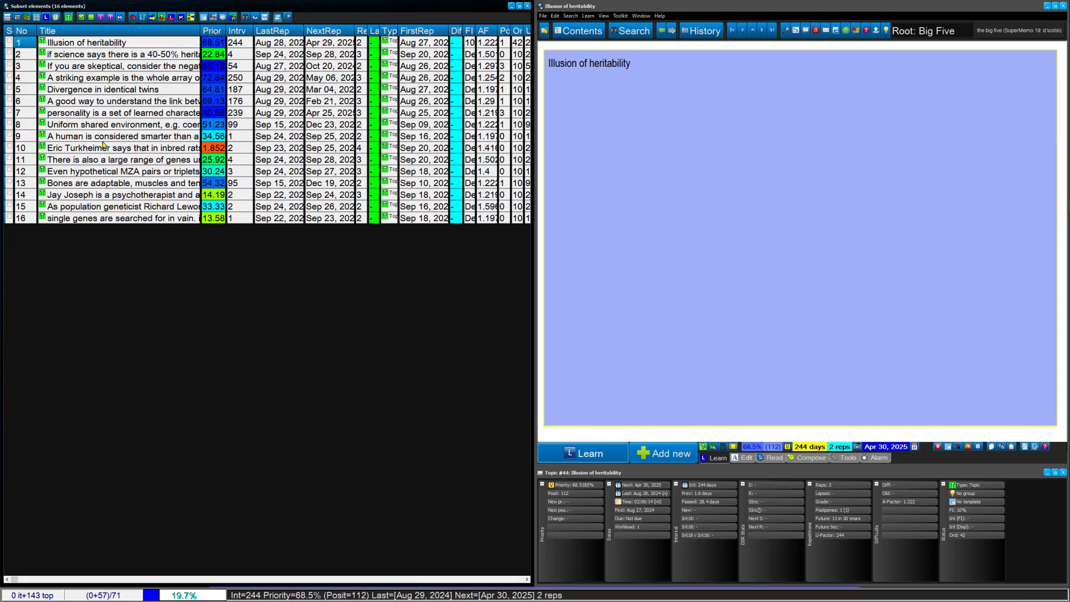
{"action": "key", "text": "ctrl+l"}
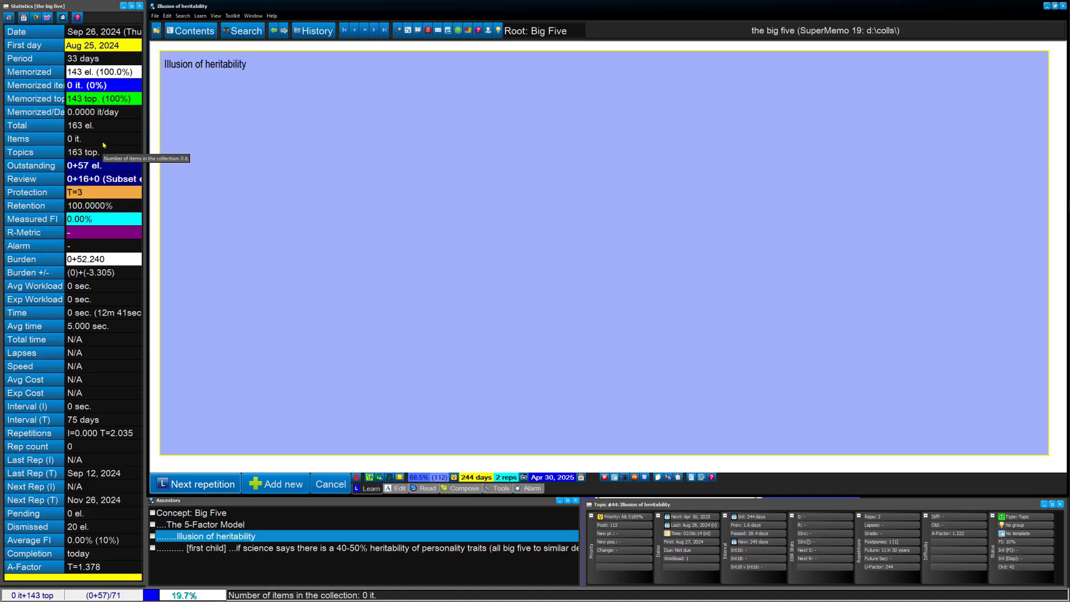
{"action": "key", "text": "ctrl+shift+Return"}
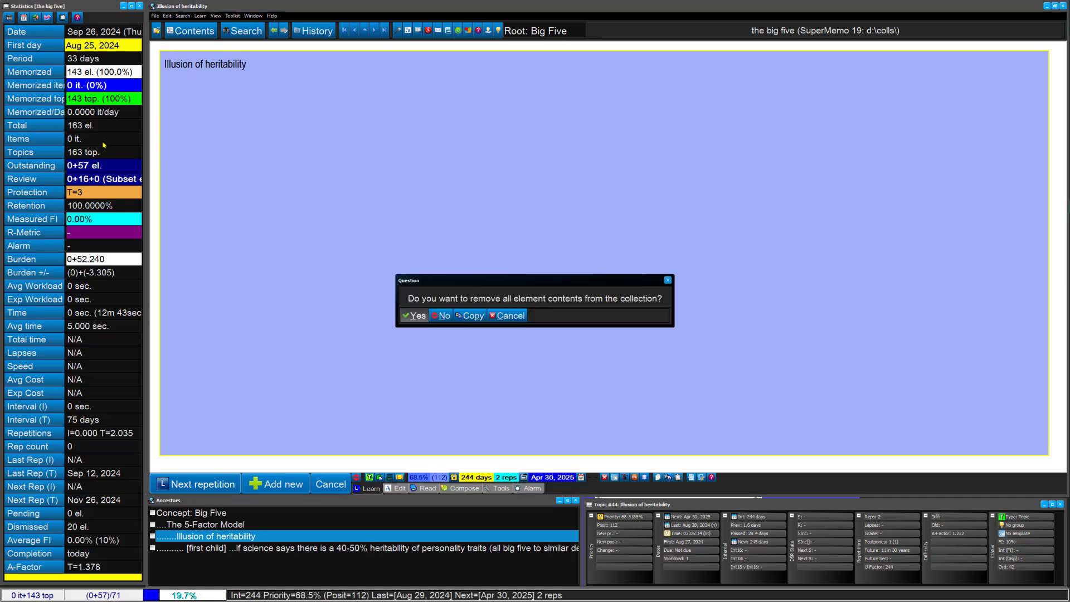
{"action": "key", "text": "Return"}
{"action": "key", "text": "Return"}
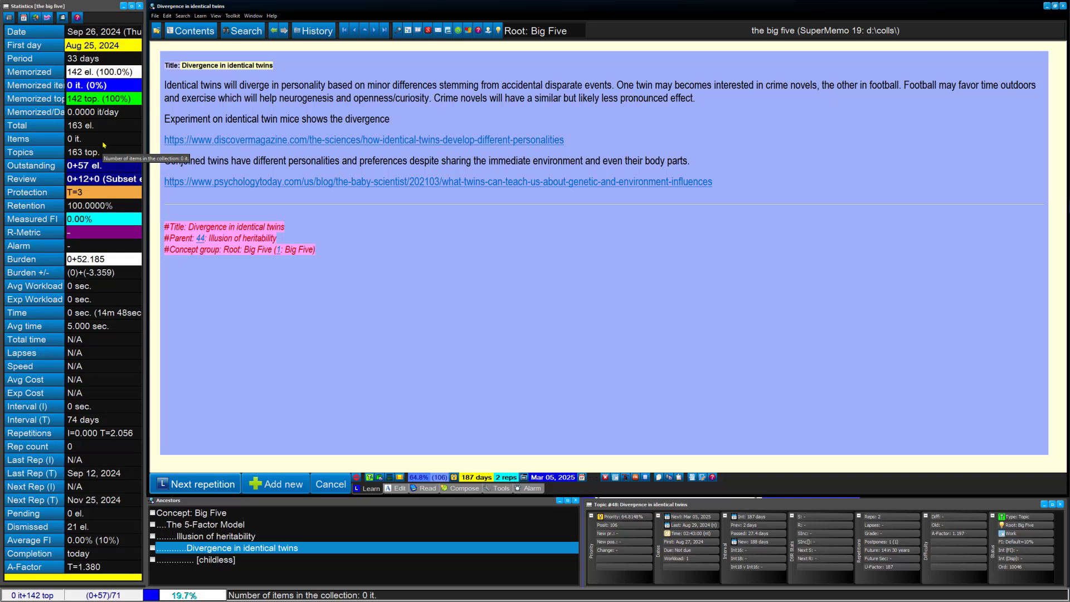
Advance the review past the twins and human-versus-monkey topics.
{"action": "key", "text": "Return"}
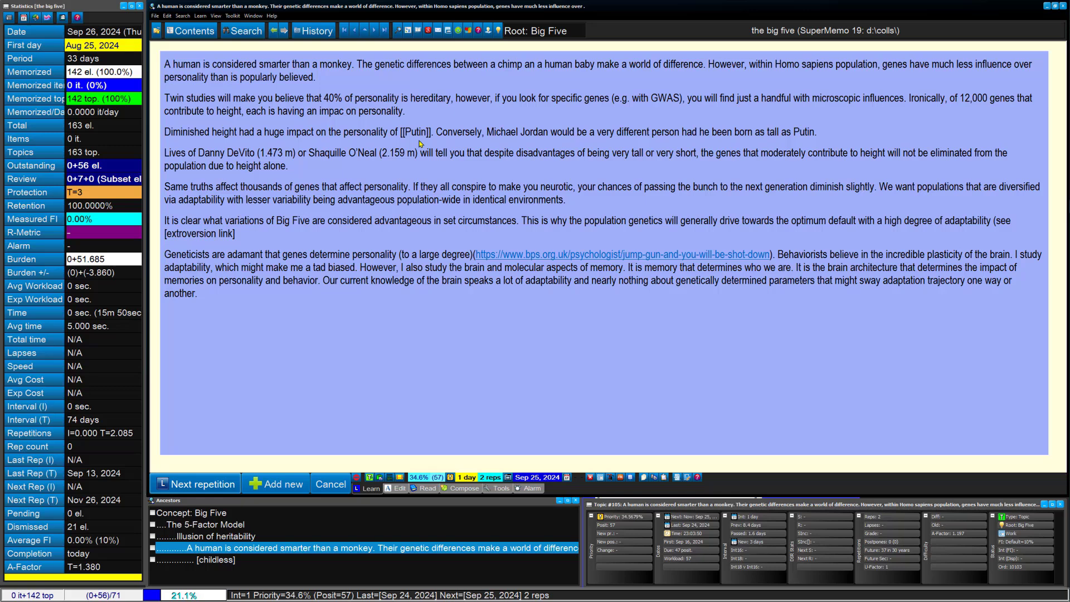
{"action": "key", "text": "Return"}
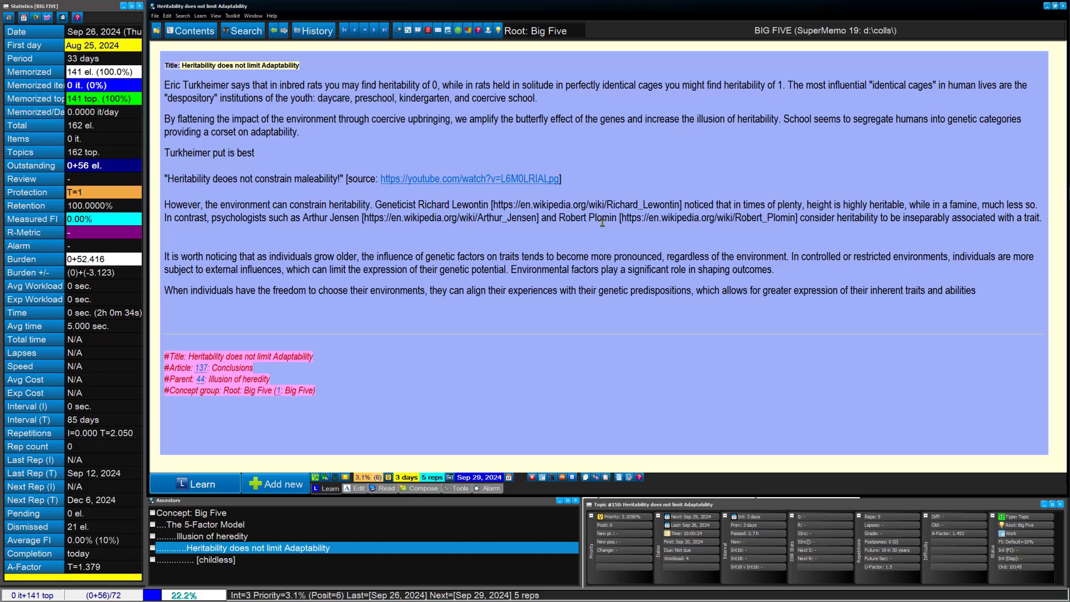
Advance the review to the 'Bones are adaptable' topic.
{"action": "left_click", "coordinate": [218, 487]}
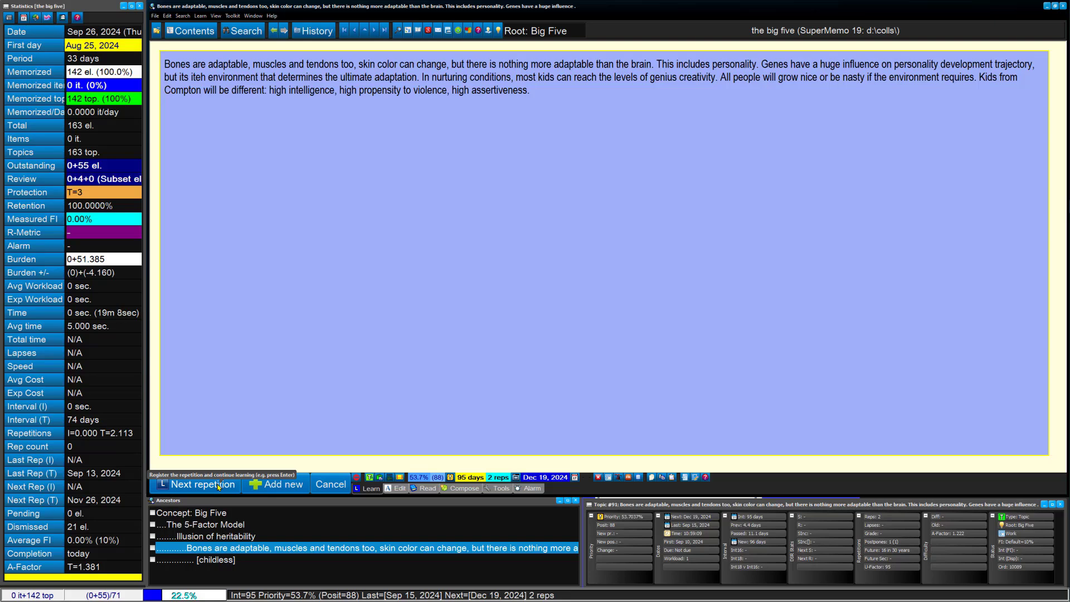
Advance through Brain over brawn to the single-genes topic, then return to the knowledge tree.
{"action": "left_click", "coordinate": [218, 484]}
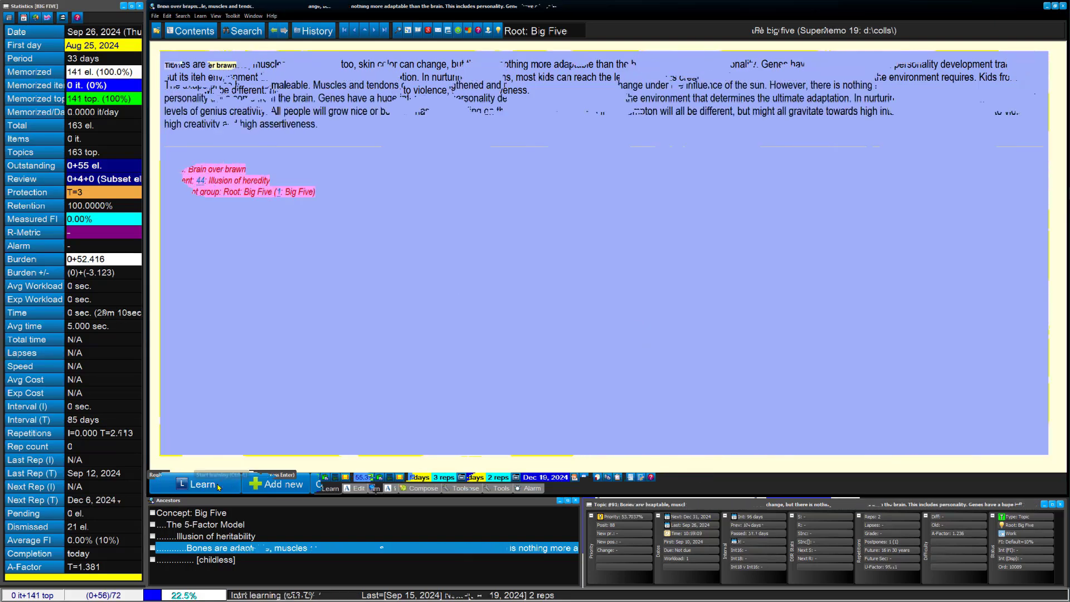
{"action": "left_click", "coordinate": [217, 485]}
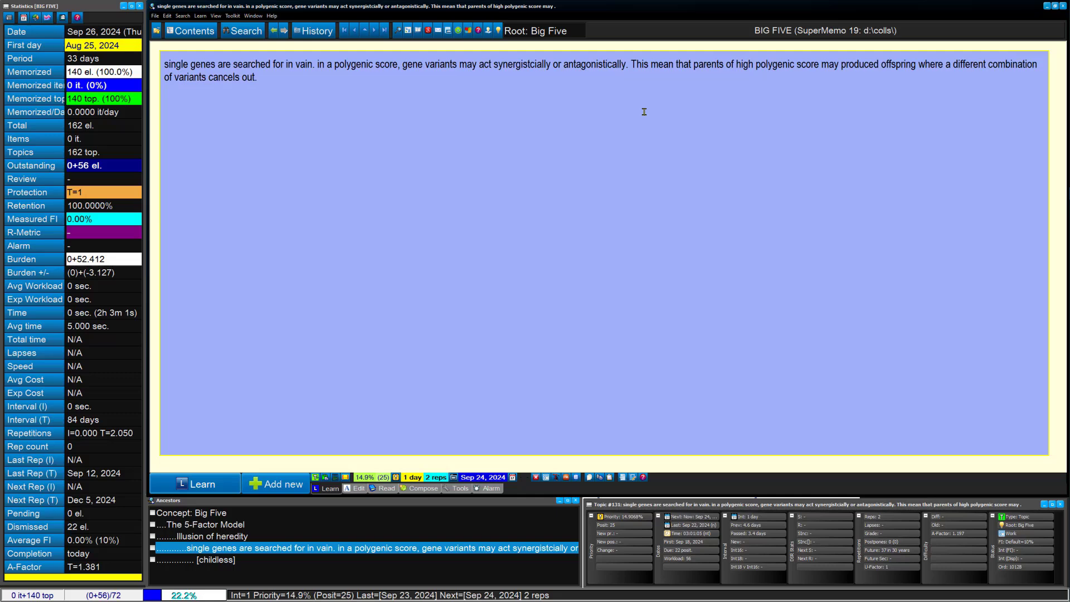
{"action": "key", "text": "ctrl+c"}
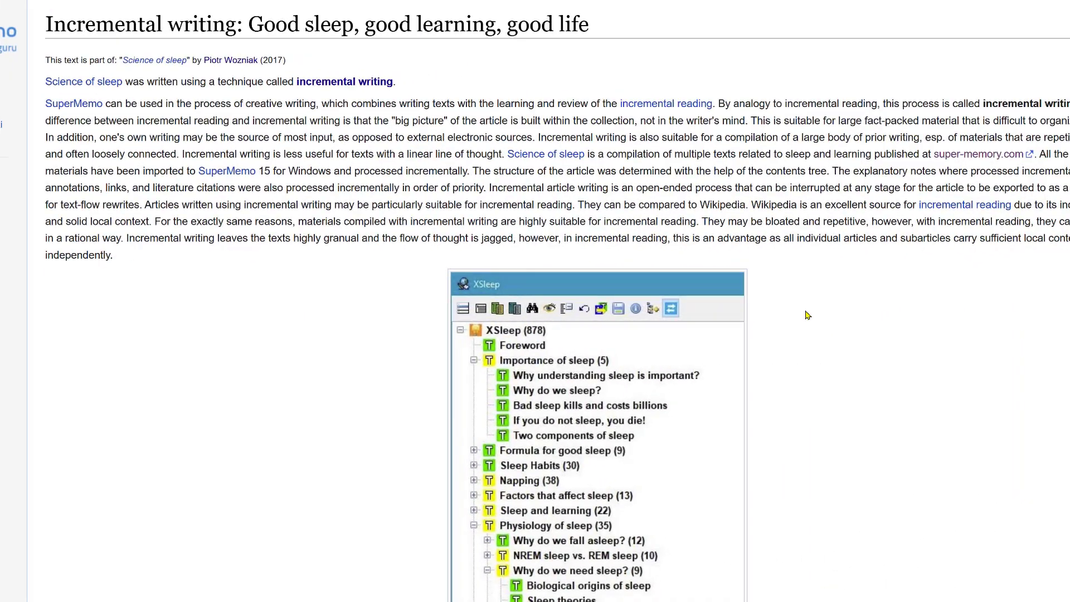
Scroll through the Incremental writing introduction and its ten-step algorithm.
{"action": "scroll", "coordinate": [664, 373], "scroll_direction": "down", "scroll_amount": 1}
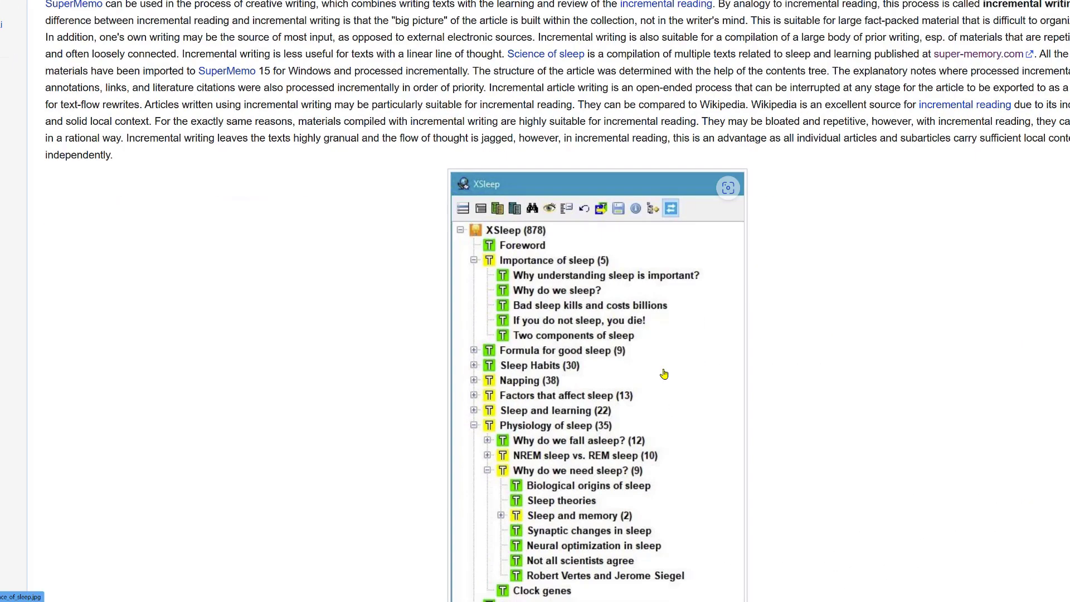
{"action": "scroll", "coordinate": [664, 373], "scroll_direction": "down", "scroll_amount": 2}
{"action": "scroll", "coordinate": [664, 374], "scroll_direction": "down", "scroll_amount": 2}
{"action": "scroll", "coordinate": [664, 373], "scroll_direction": "up", "scroll_amount": 5}
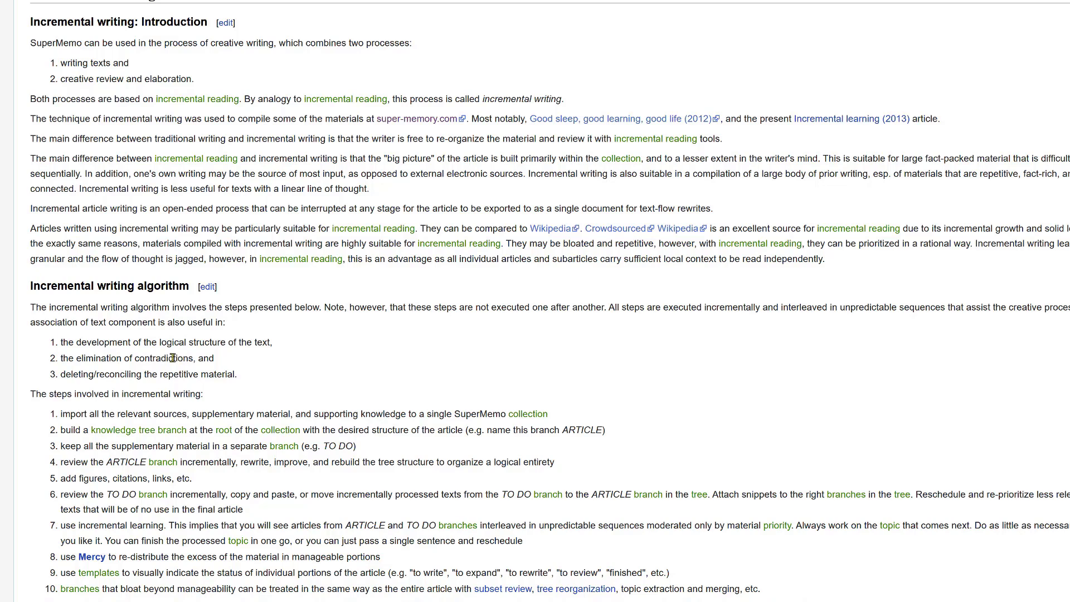
Scroll past Incremental writing example #2 to the Advantages of incremental writing list.
{"action": "scroll", "coordinate": [173, 358], "scroll_direction": "down", "scroll_amount": 3}
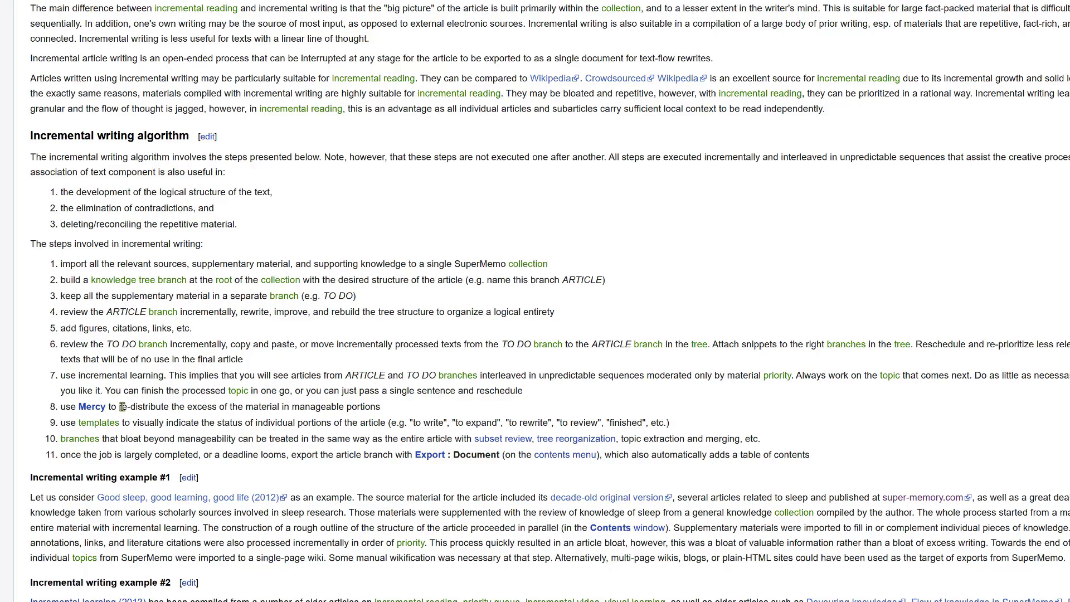
{"action": "scroll", "coordinate": [122, 406], "scroll_direction": "down", "scroll_amount": 3}
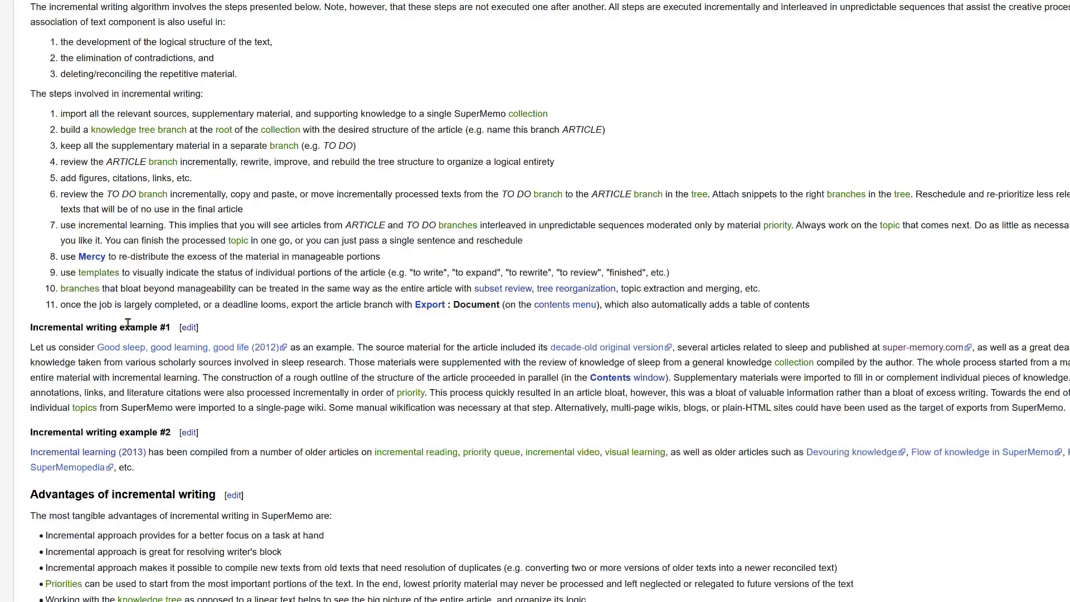
{"action": "scroll", "coordinate": [128, 323], "scroll_direction": "down", "scroll_amount": 2}
{"action": "scroll", "coordinate": [128, 322], "scroll_direction": "down", "scroll_amount": 1}
{"action": "scroll", "coordinate": [127, 323], "scroll_direction": "down", "scroll_amount": 2}
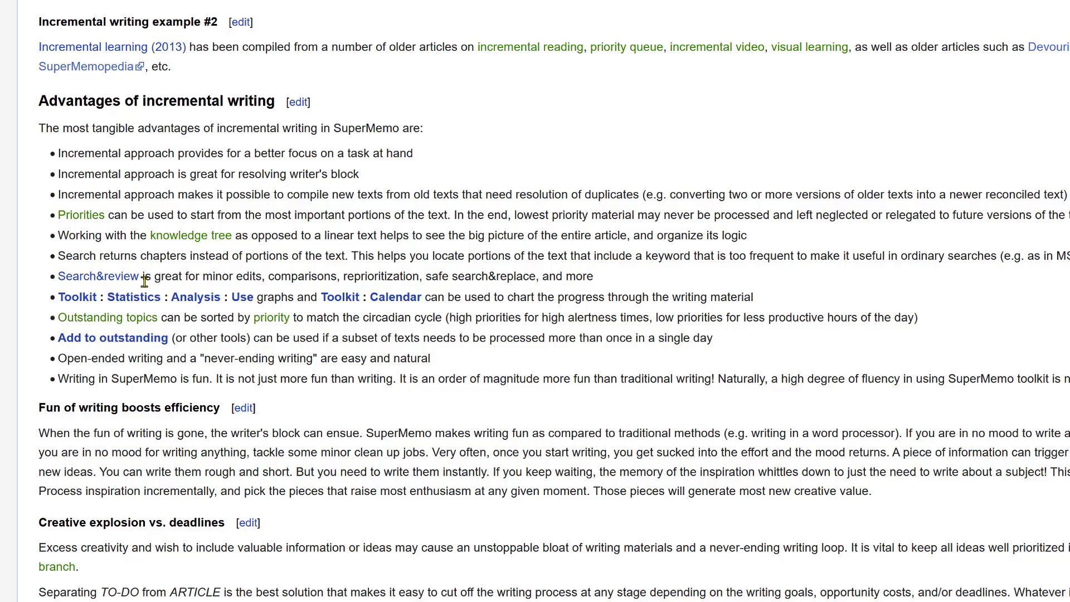
Scroll down to the 'Disadvantages of incremental writing' heading.
{"action": "scroll", "coordinate": [144, 281], "scroll_direction": "down", "scroll_amount": 5}
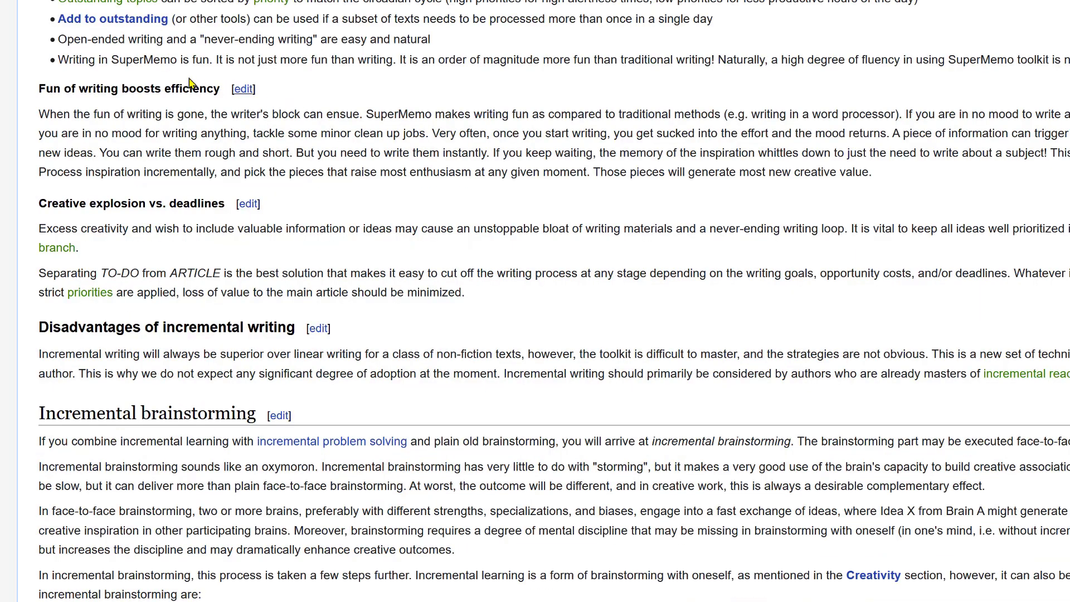